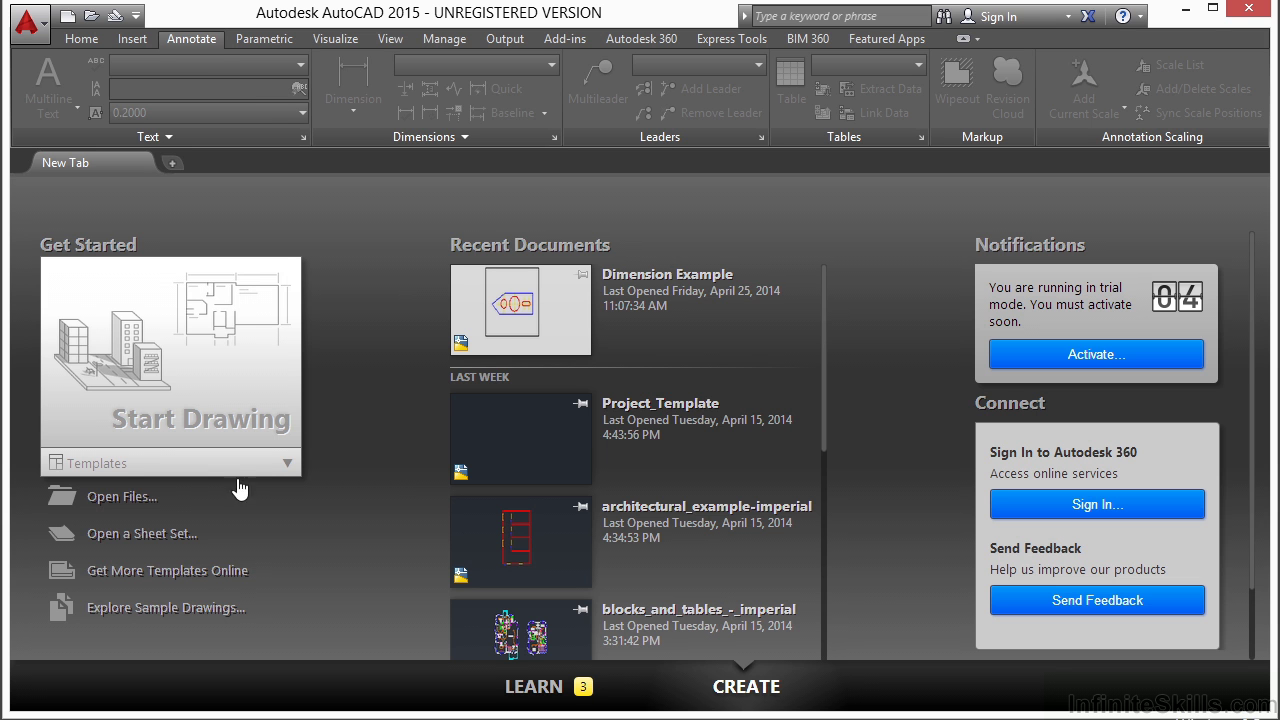
# Step: Open the drawing Dimension Example.dwg
pyautogui.click(88, 505)
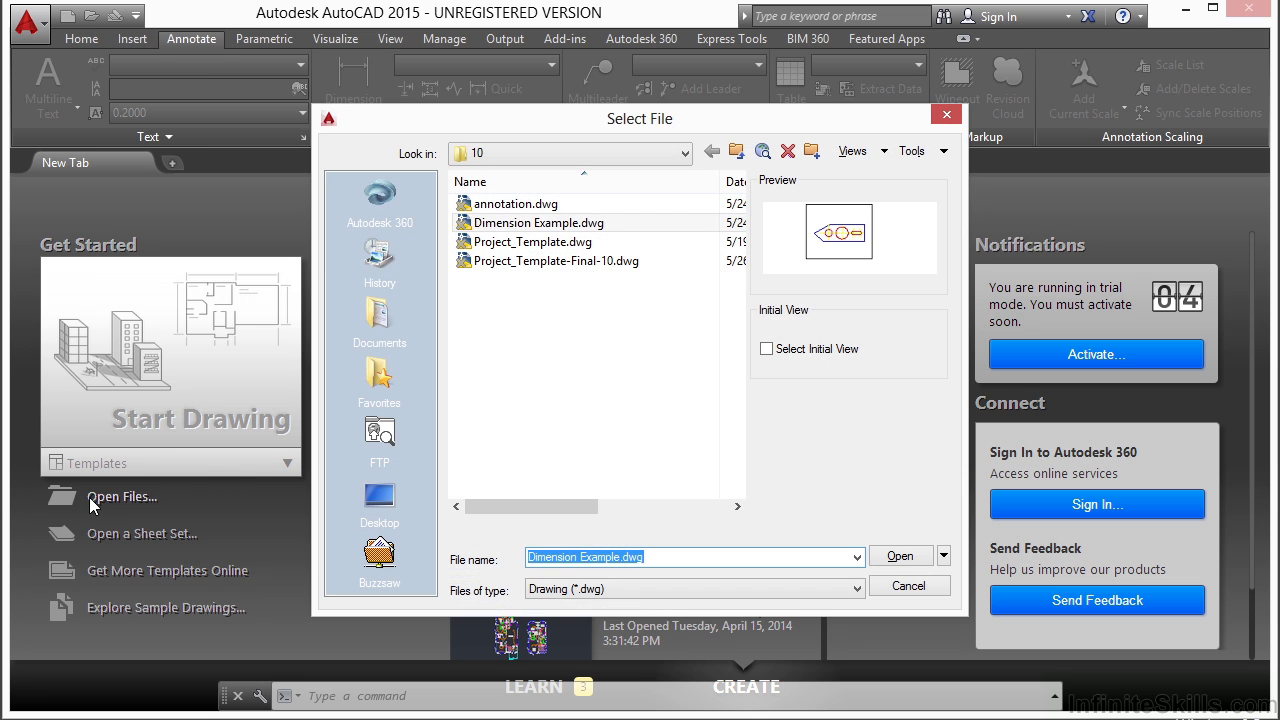
pyautogui.click(543, 228)
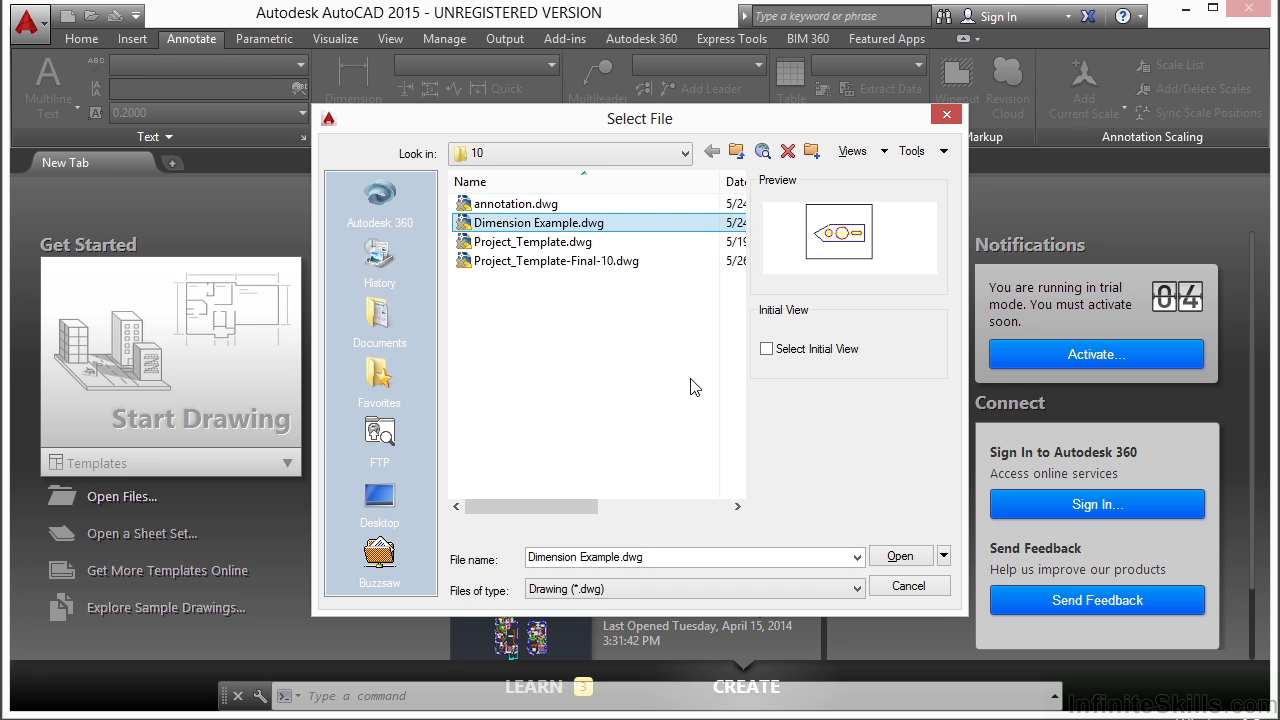
pyautogui.click(893, 558)
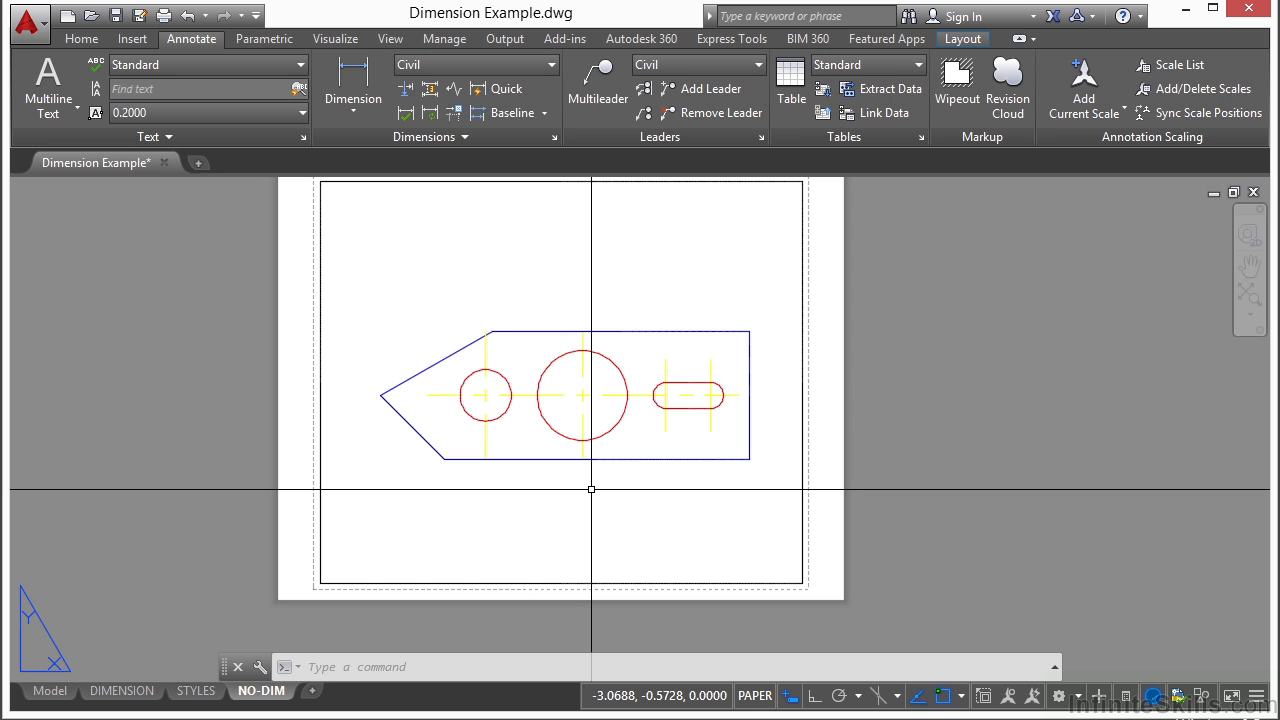
# Step: Check the current value of the DIMASSOC system variable without changing it
pyautogui.write('DIMaSSOC')
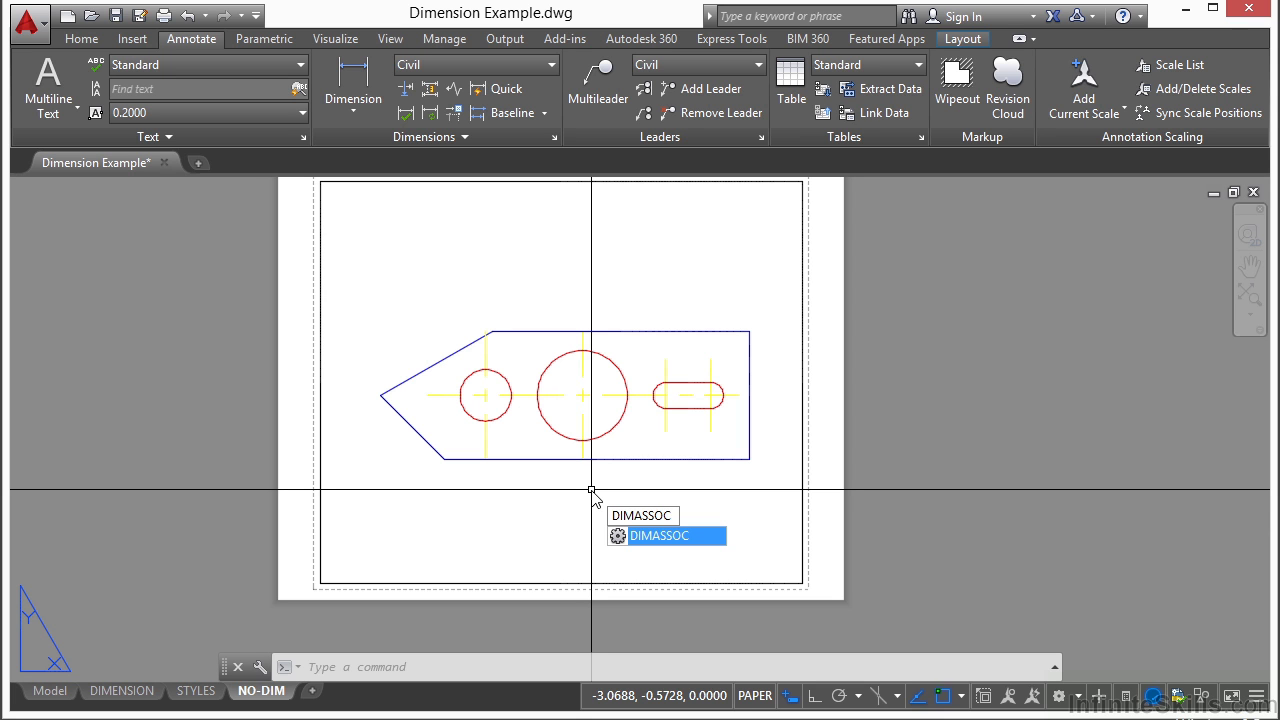
pyautogui.press('Return')
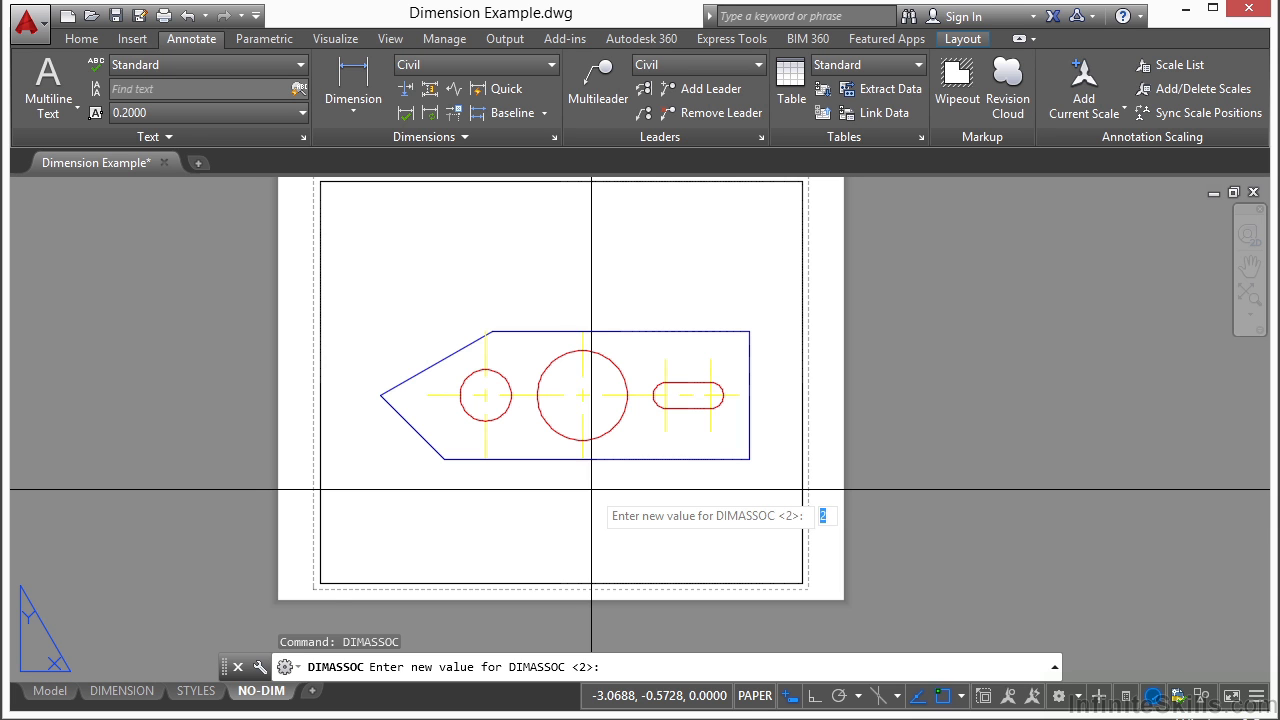
pyautogui.press('Escape')
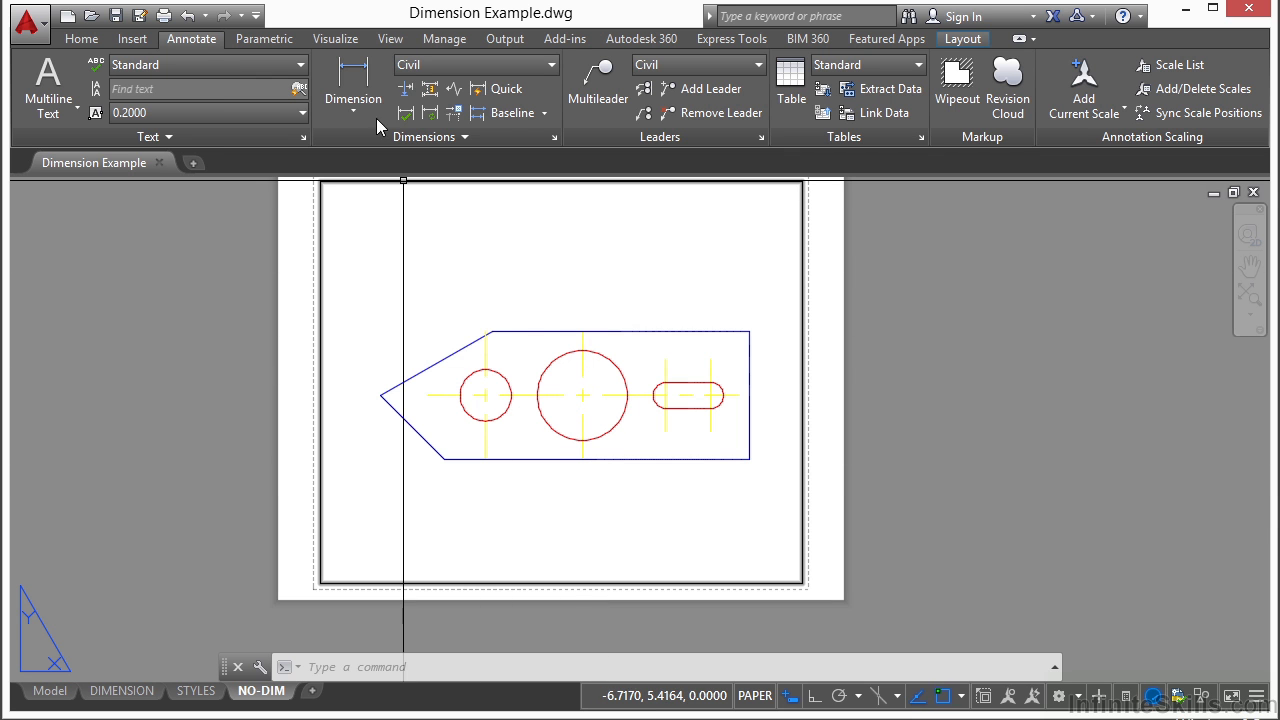
# Step: Add a linear dimension along the plate's horizontal upper edge, with the dimension line placed above the plate
pyautogui.click(355, 80)
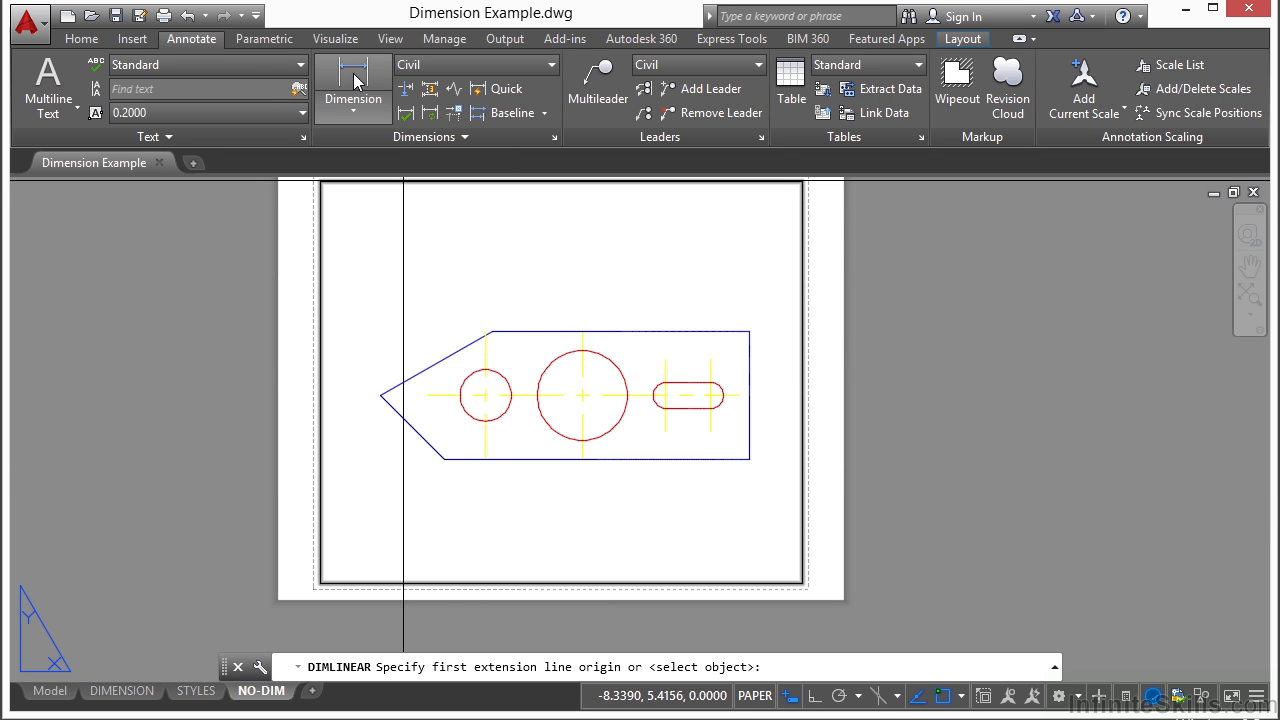
pyautogui.click(491, 333)
pyautogui.click(749, 331)
pyautogui.click(709, 273)
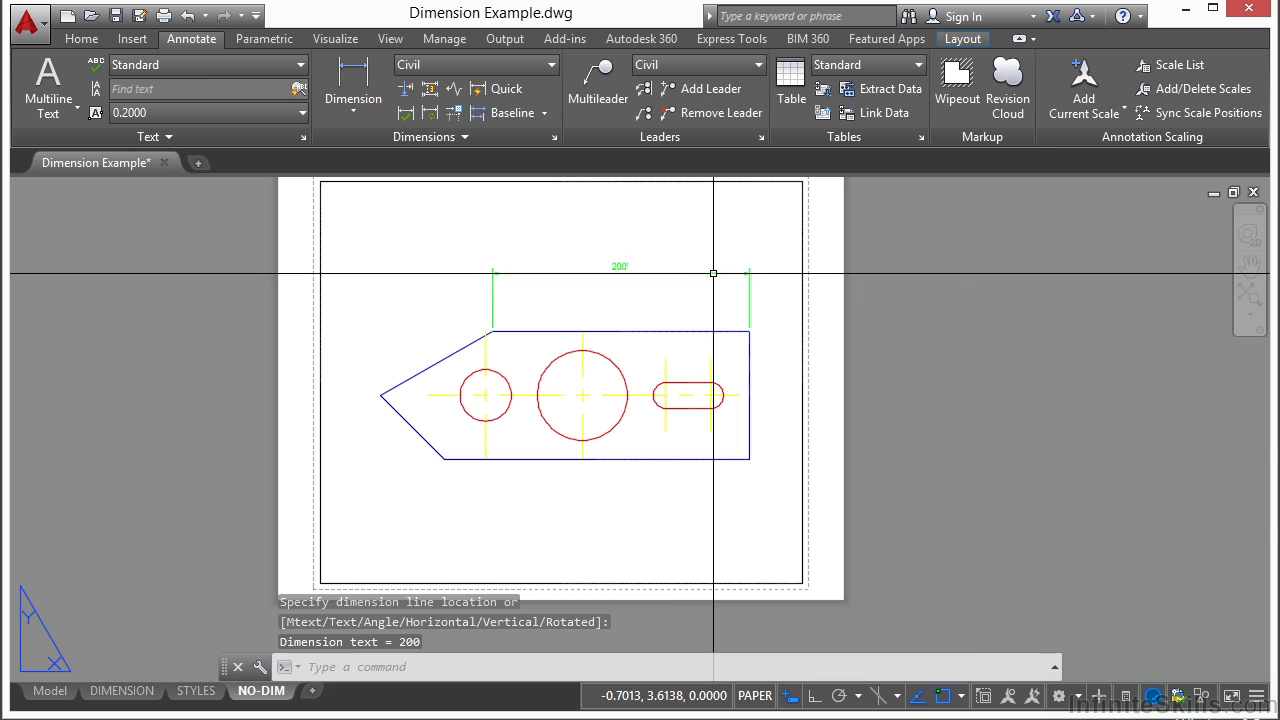
pyautogui.scroll(4, 622, 255)
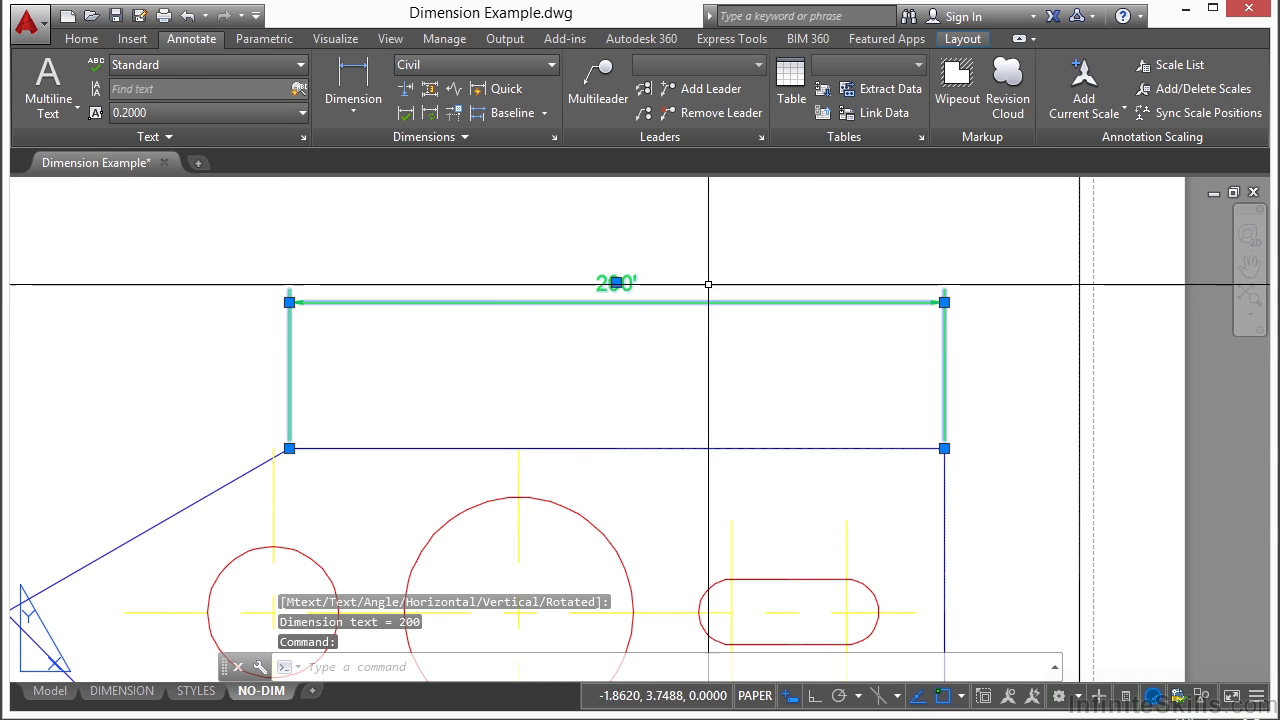
pyautogui.press('Escape')
pyautogui.press('Escape')
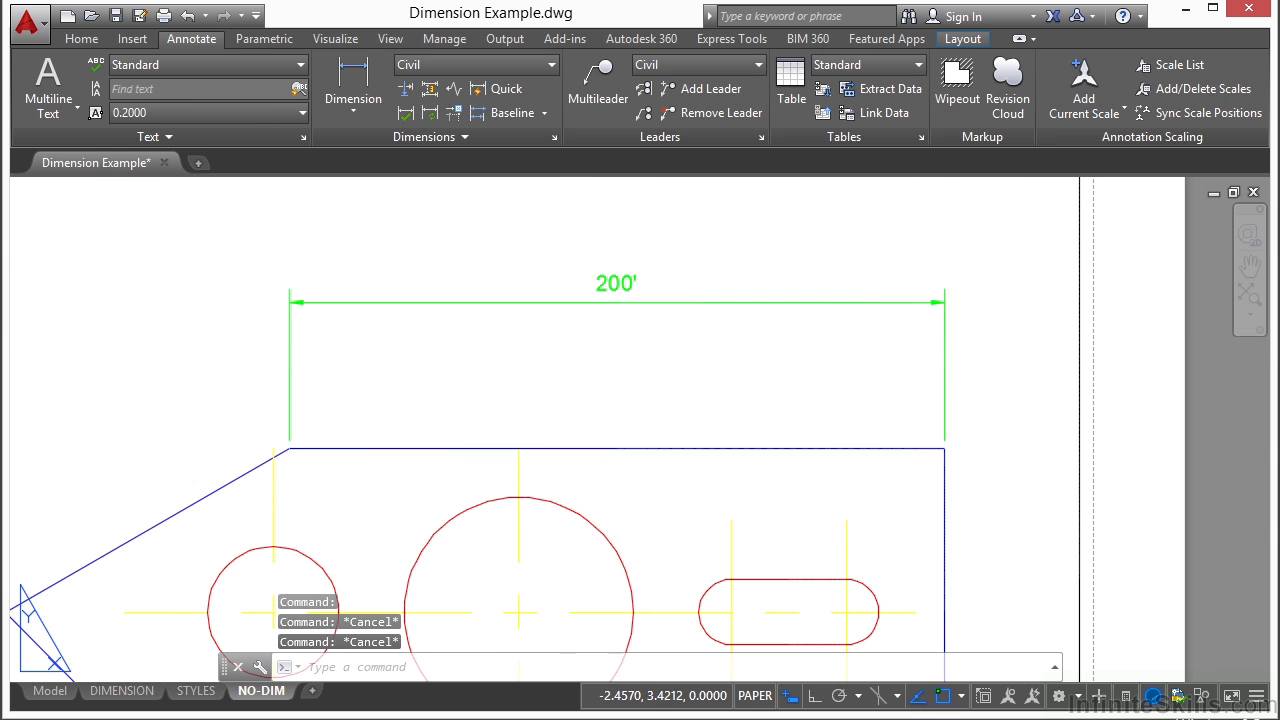
# Step: Show the object properties and inspect those of the dimension above the plate's upper edge
pyautogui.hotkey('ctrl', '1')
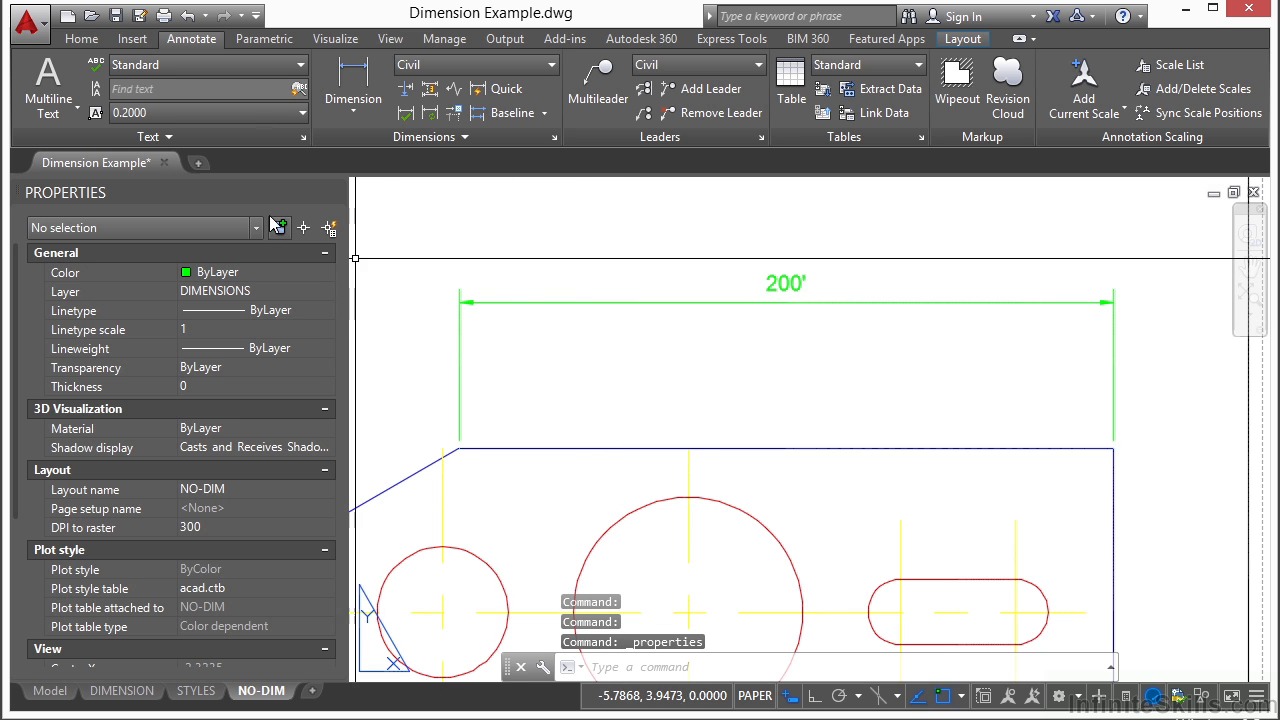
pyautogui.click(691, 260)
pyautogui.click(656, 345)
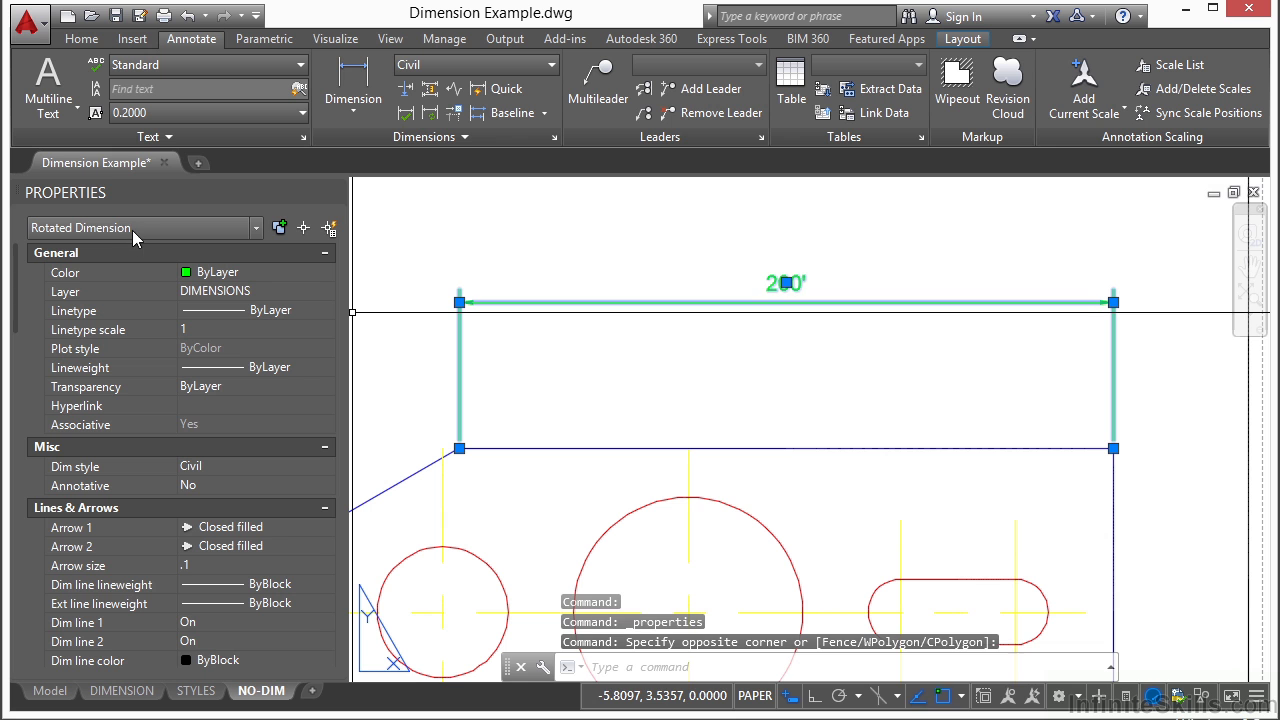
pyautogui.press('Escape')
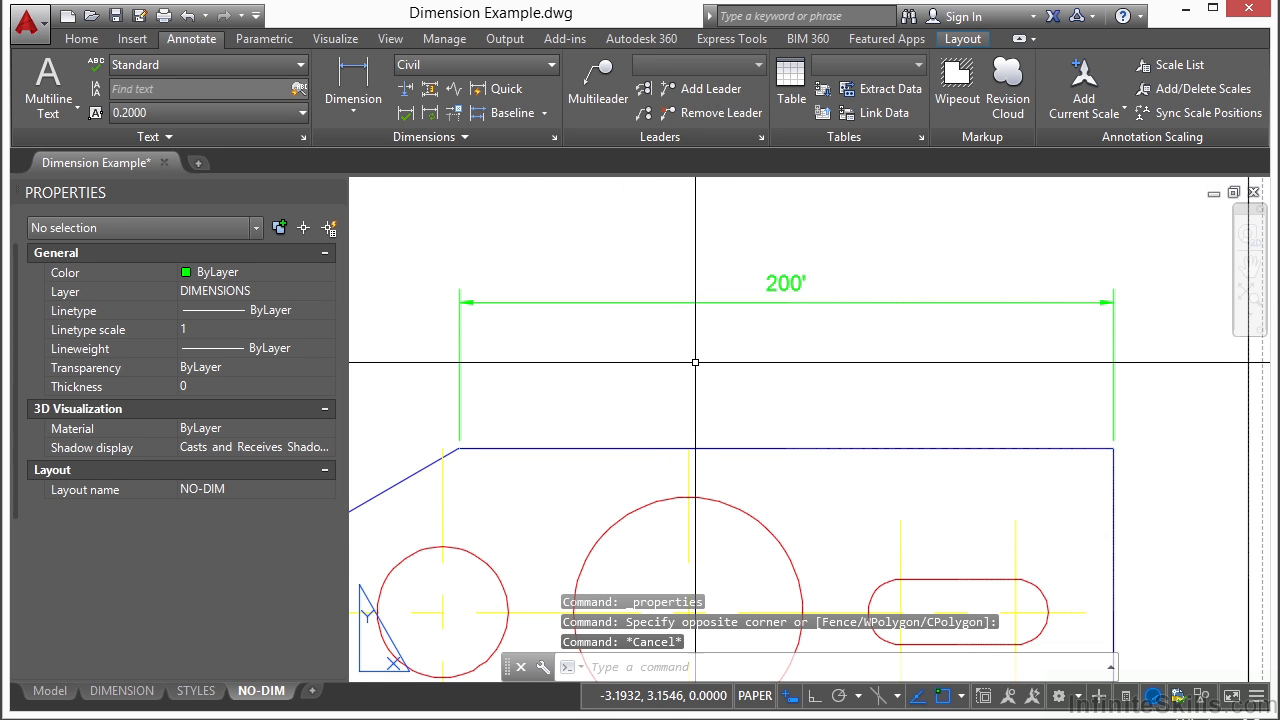
# Step: Set the DIMASSOC system variable to 0 and check the properties of the existing upper-edge dimension
pyautogui.write('dima')
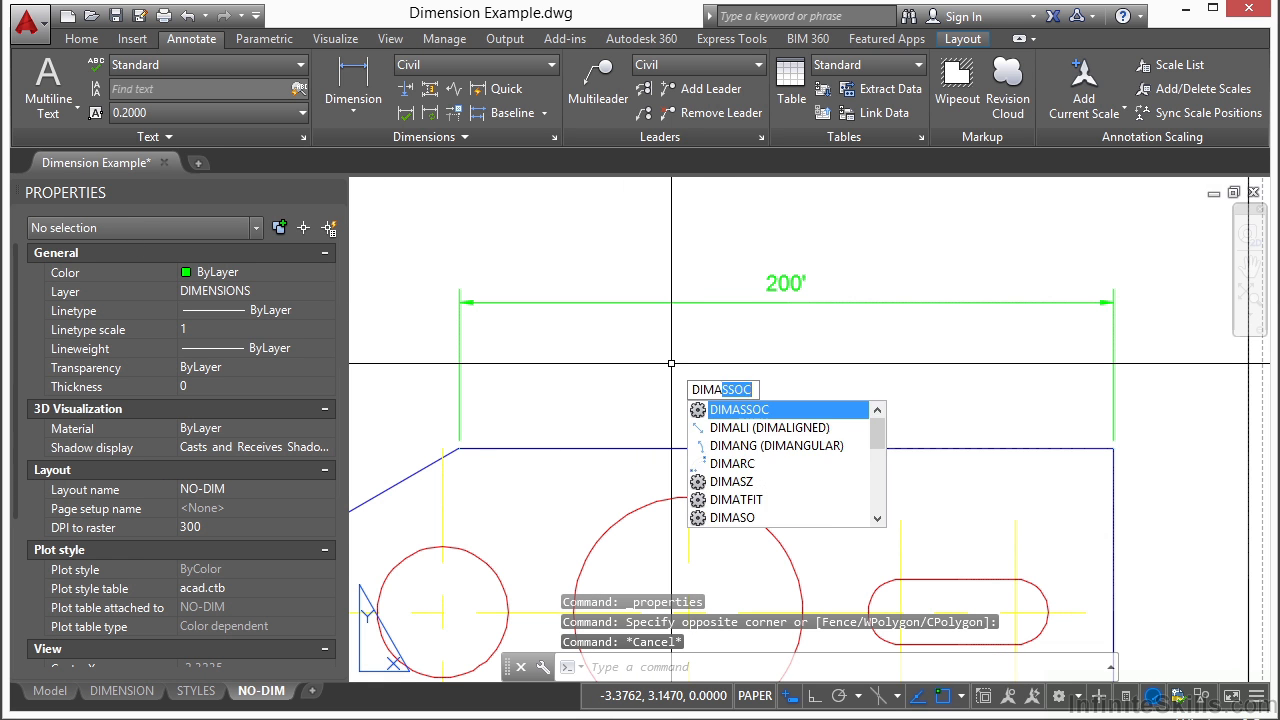
pyautogui.write('s')
pyautogui.press('Return')
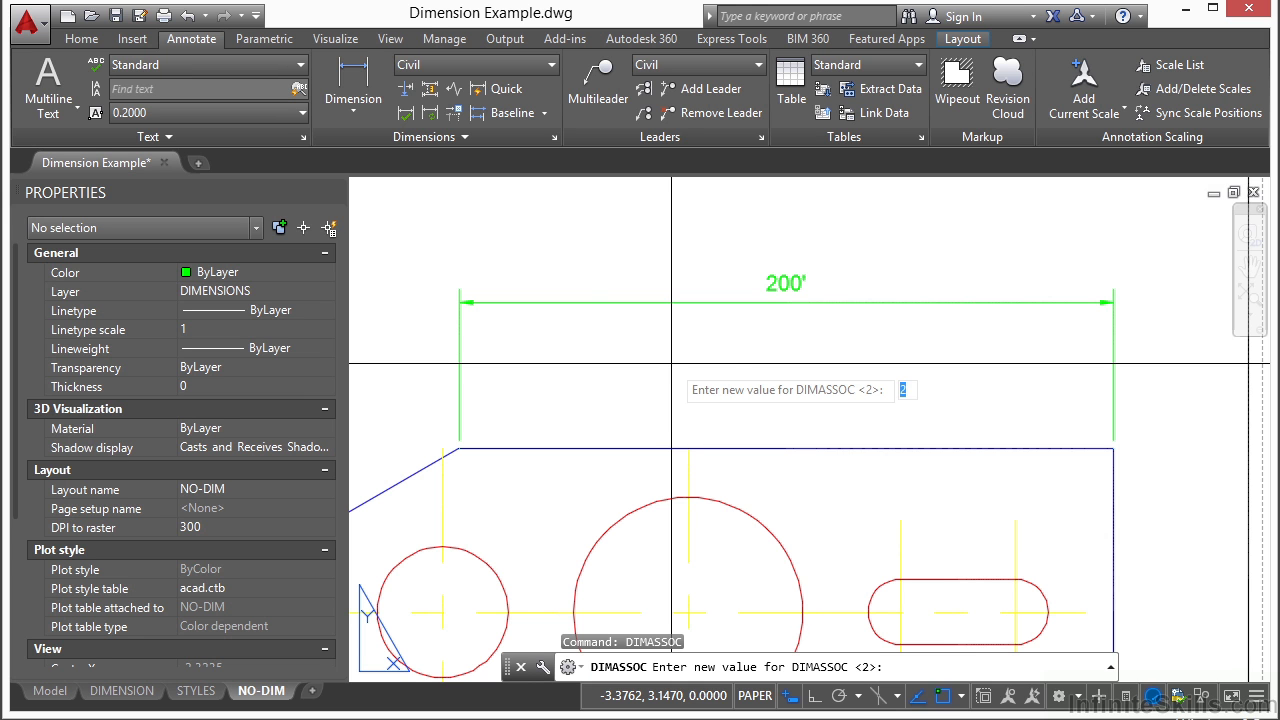
pyautogui.write('0')
pyautogui.press('Return')
pyautogui.click(646, 301)
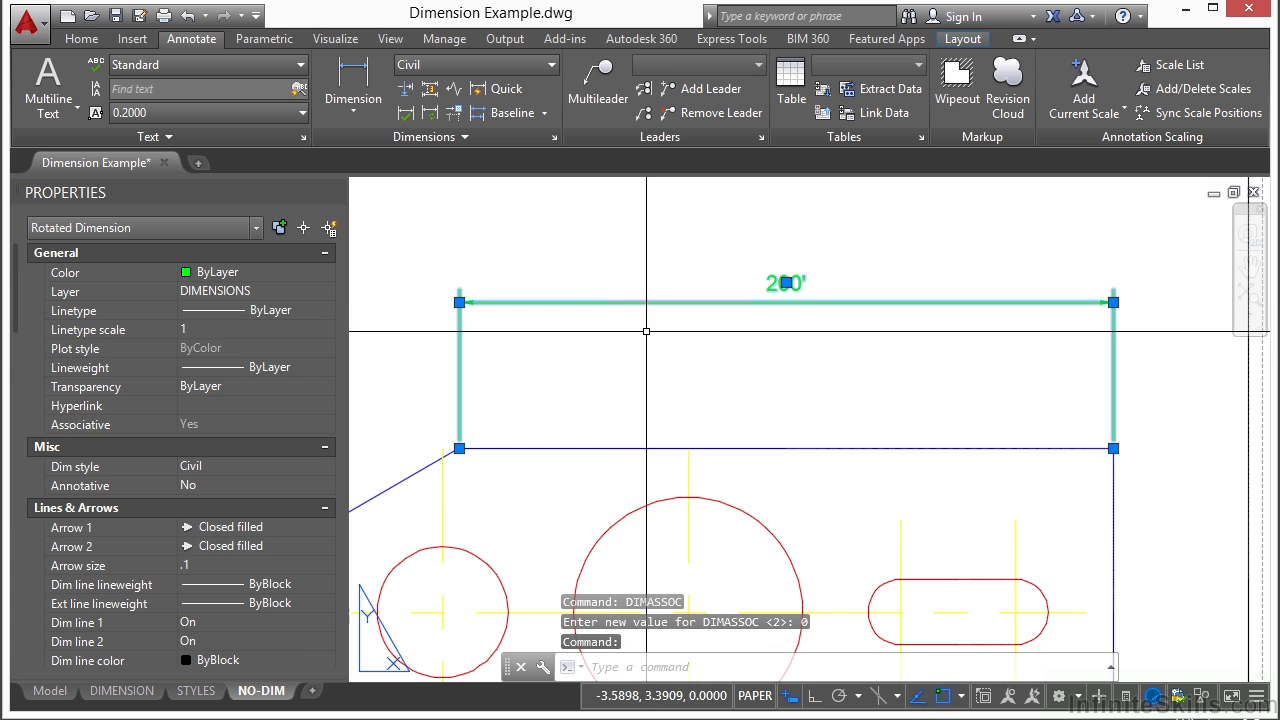
pyautogui.press('Escape')
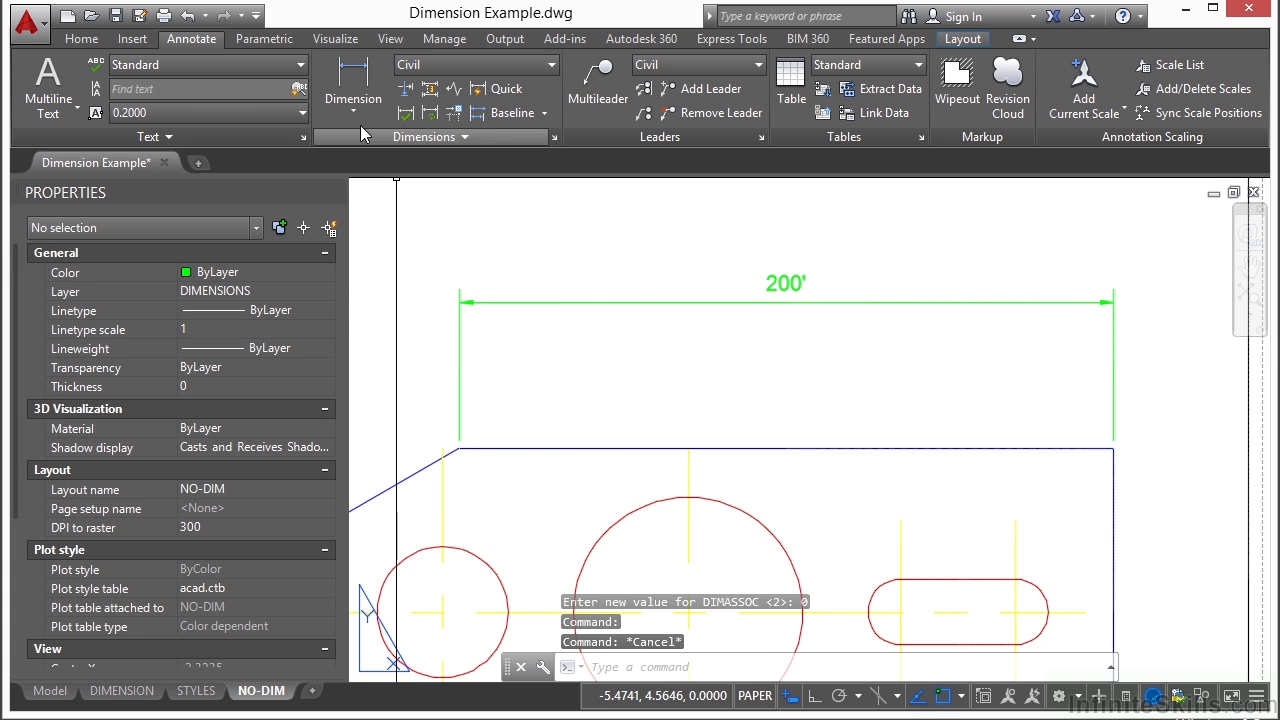
# Step: Add a linear dimension from the plate's upper-right corner to the large circle's centre, keeping the default text and placing it below the 200' dimension
pyautogui.click(354, 77)
pyautogui.click(1113, 449)
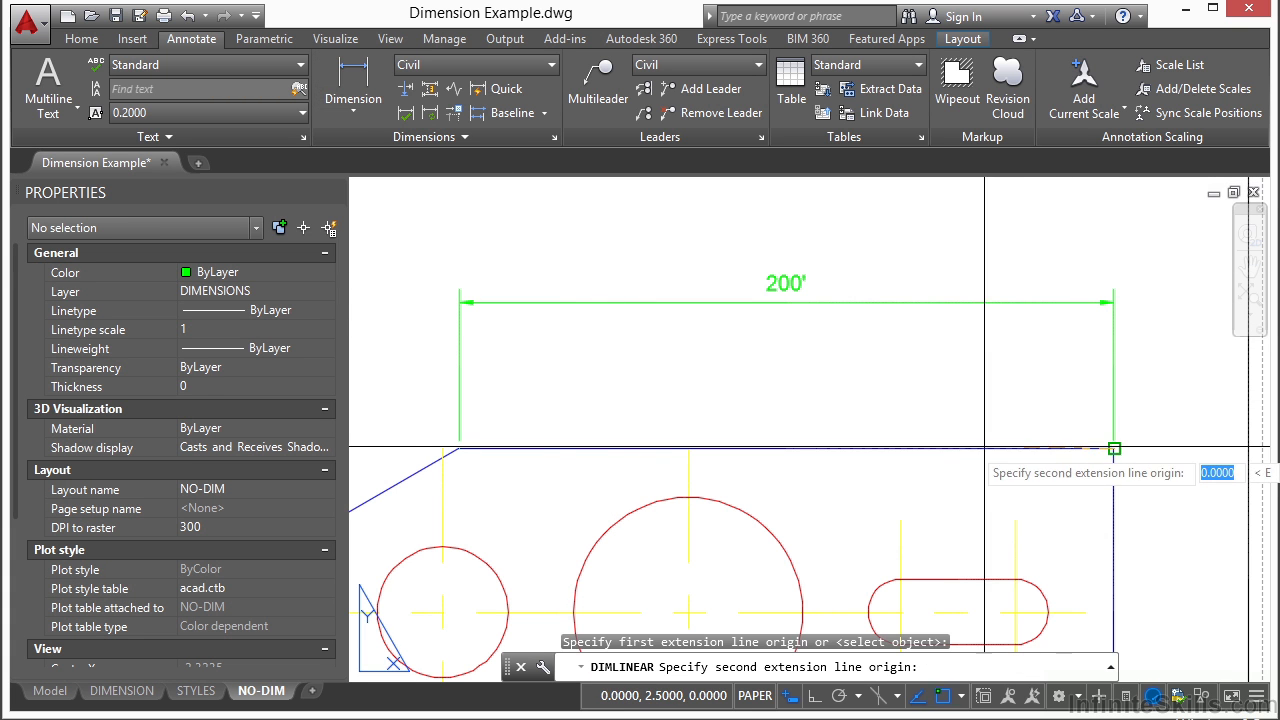
pyautogui.click(688, 612)
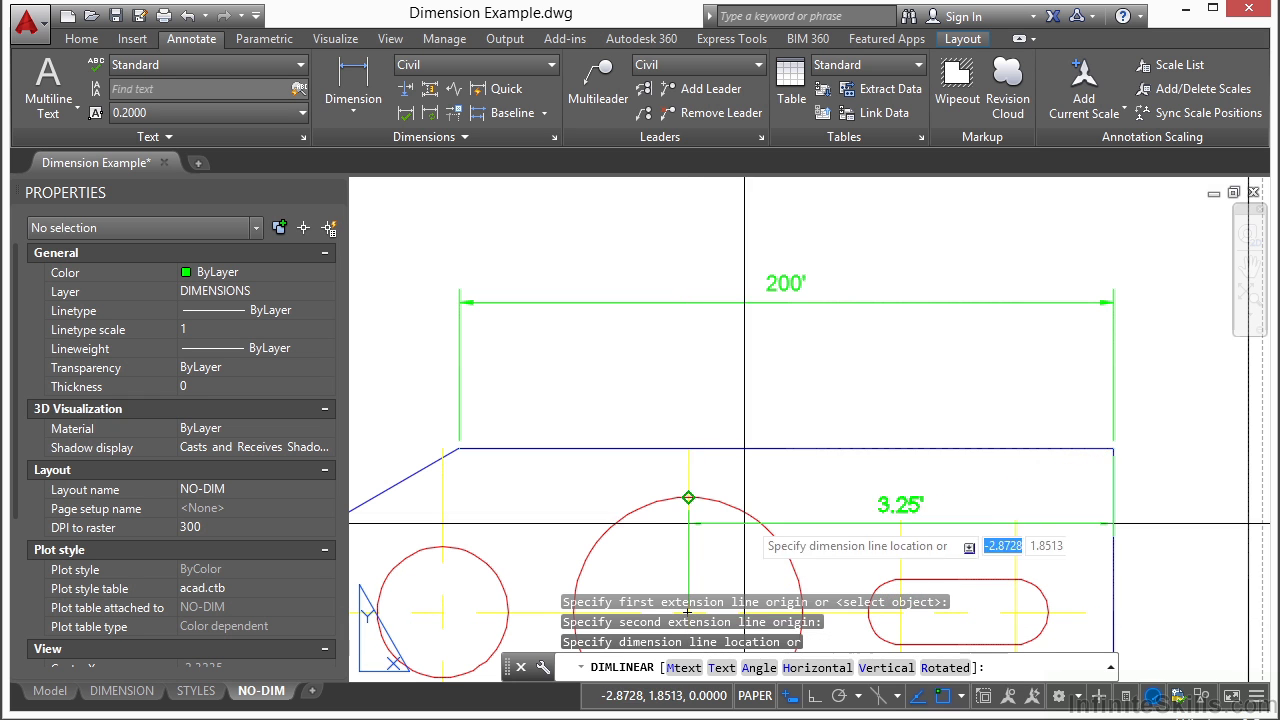
pyautogui.write('t')
pyautogui.press('Return')
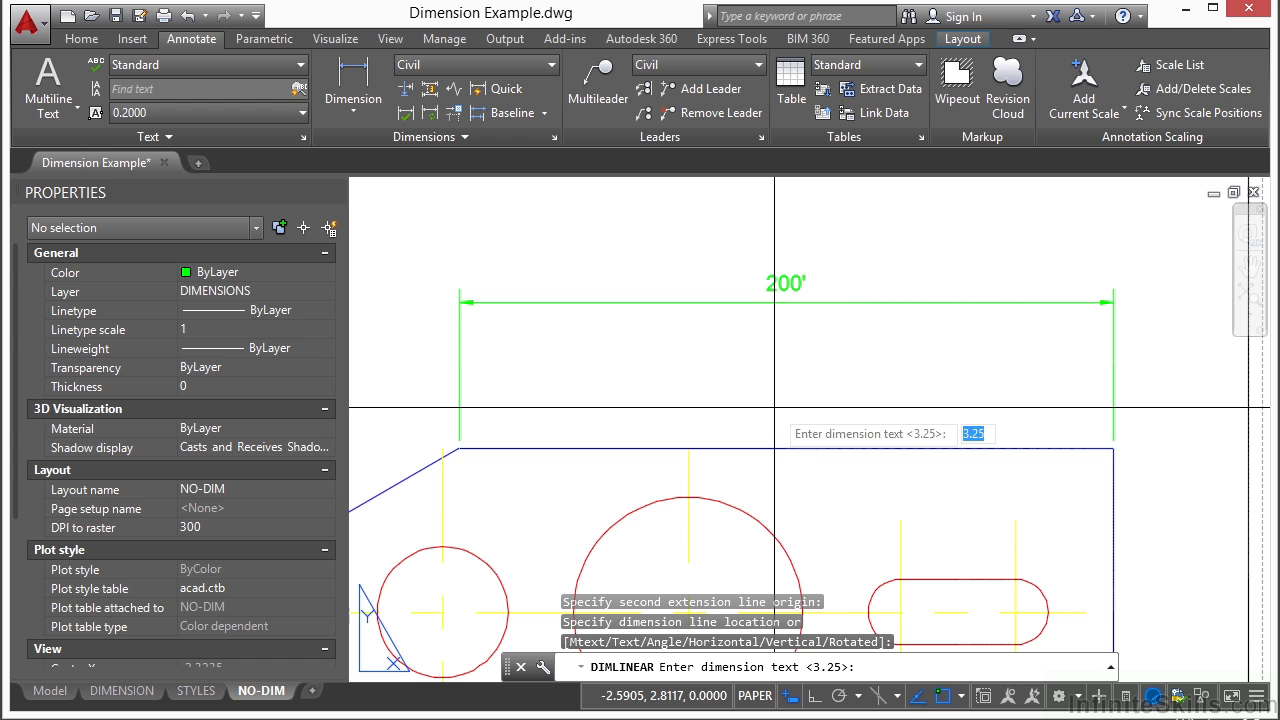
pyautogui.press('Return')
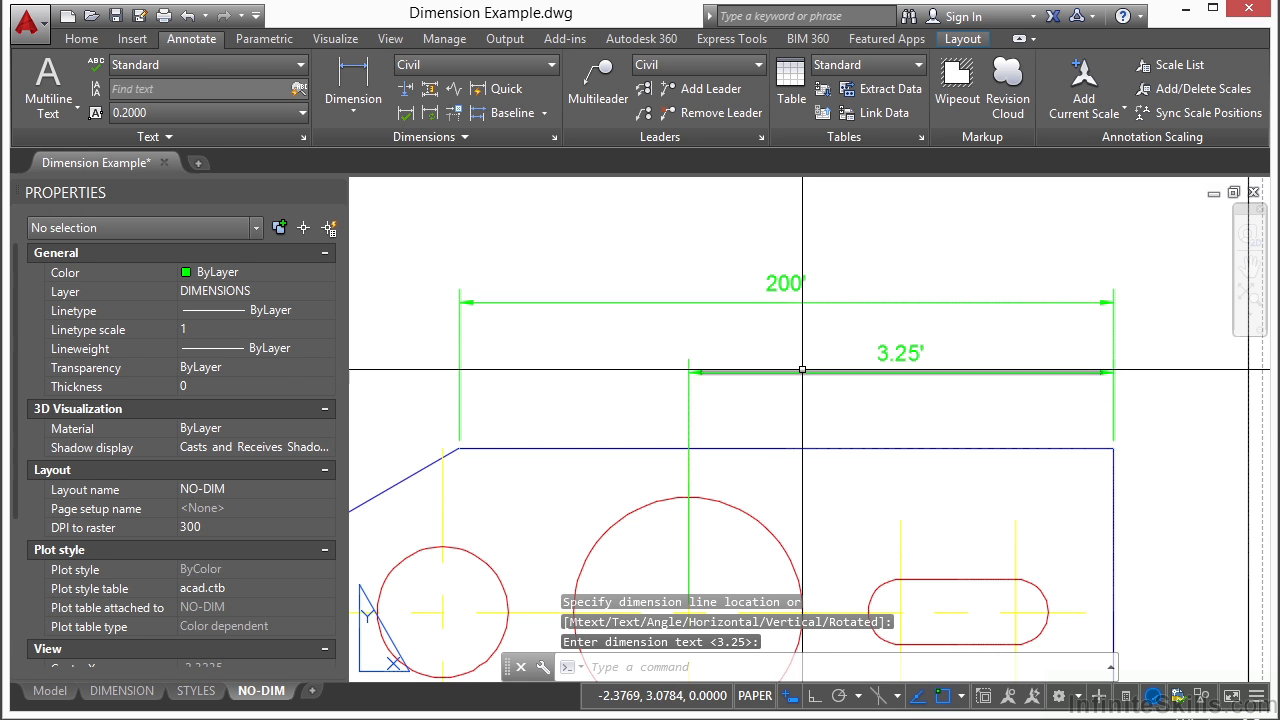
# Step: Inspect the individual parts of the 3.25' dimension, including its dimension line, extension line, text and arrowhead
pyautogui.click(799, 372)
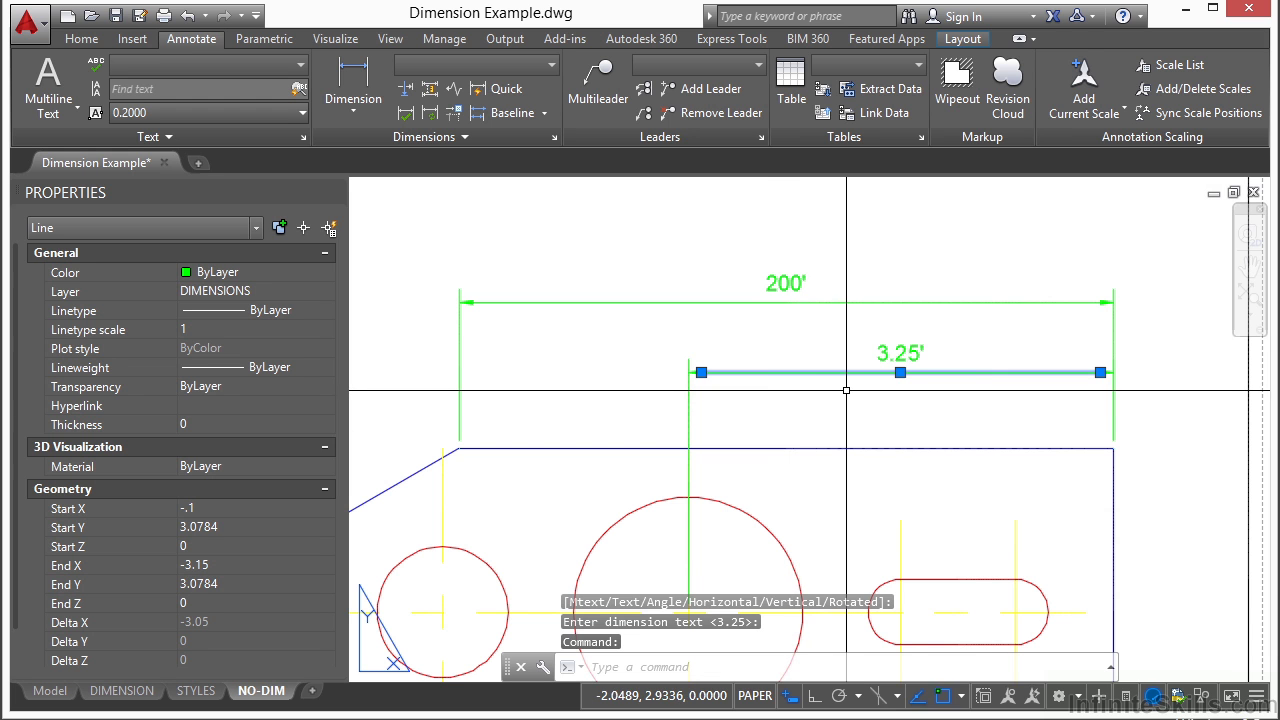
pyautogui.click(688, 410)
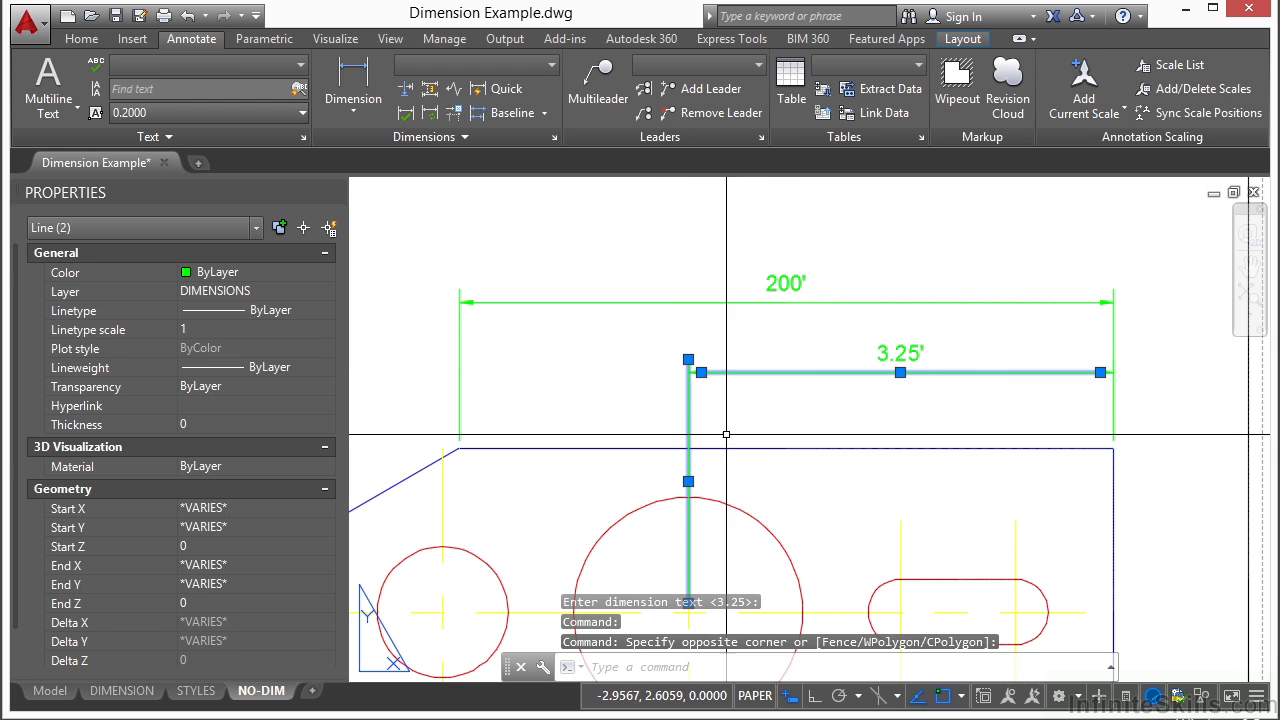
pyautogui.click(1137, 421)
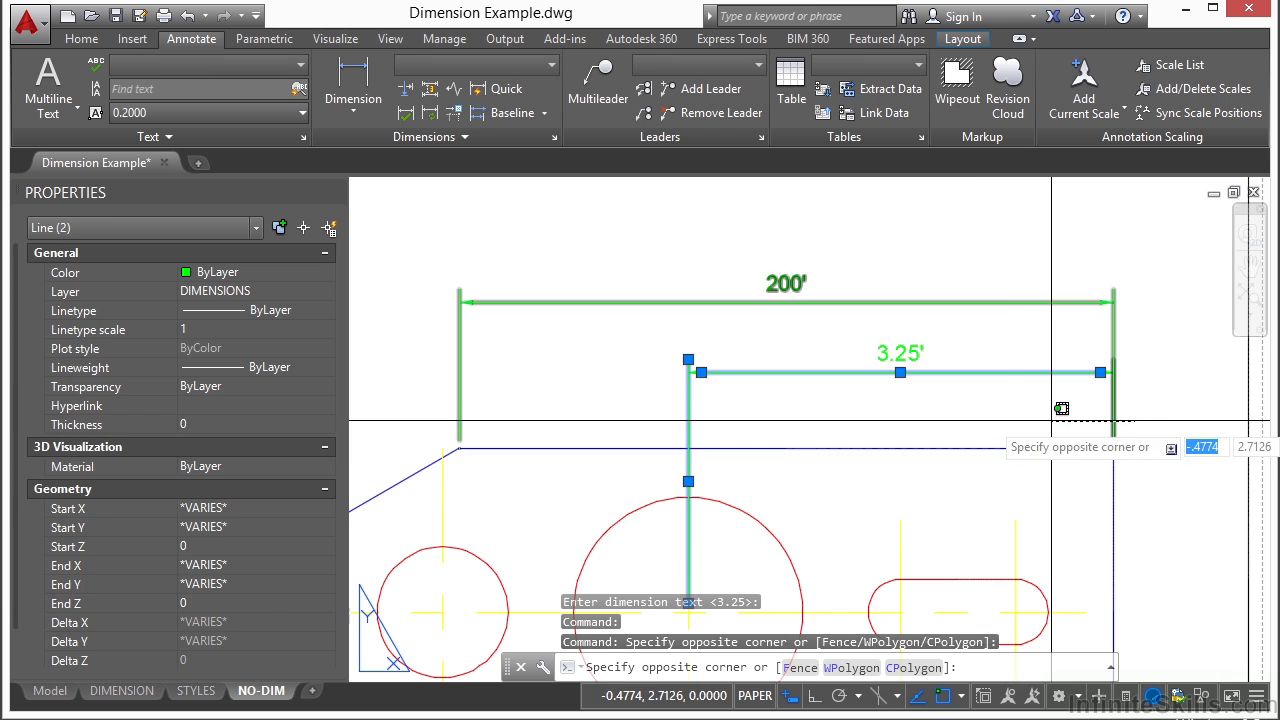
pyautogui.press('Escape')
pyautogui.press('Escape')
pyautogui.scroll(2, 900, 385)
pyautogui.click(1008, 321)
pyautogui.press('Escape')
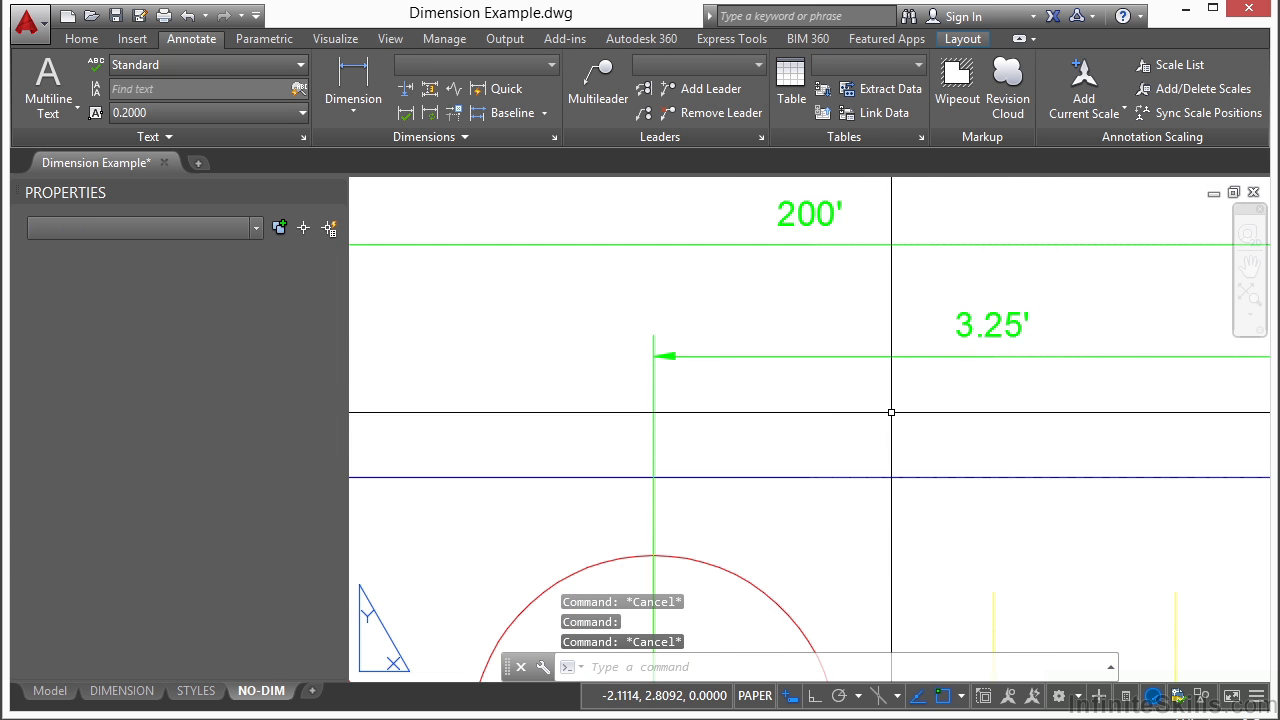
pyautogui.click(693, 321)
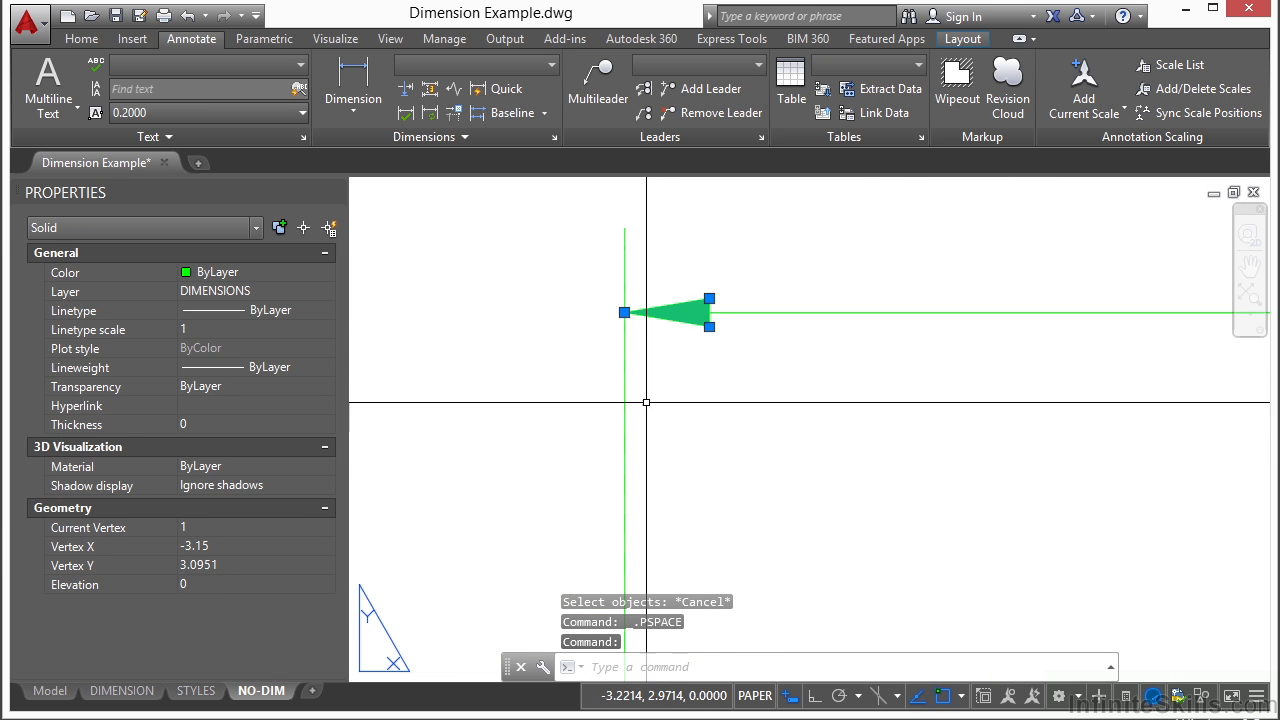
pyautogui.scroll(-3, 646, 402)
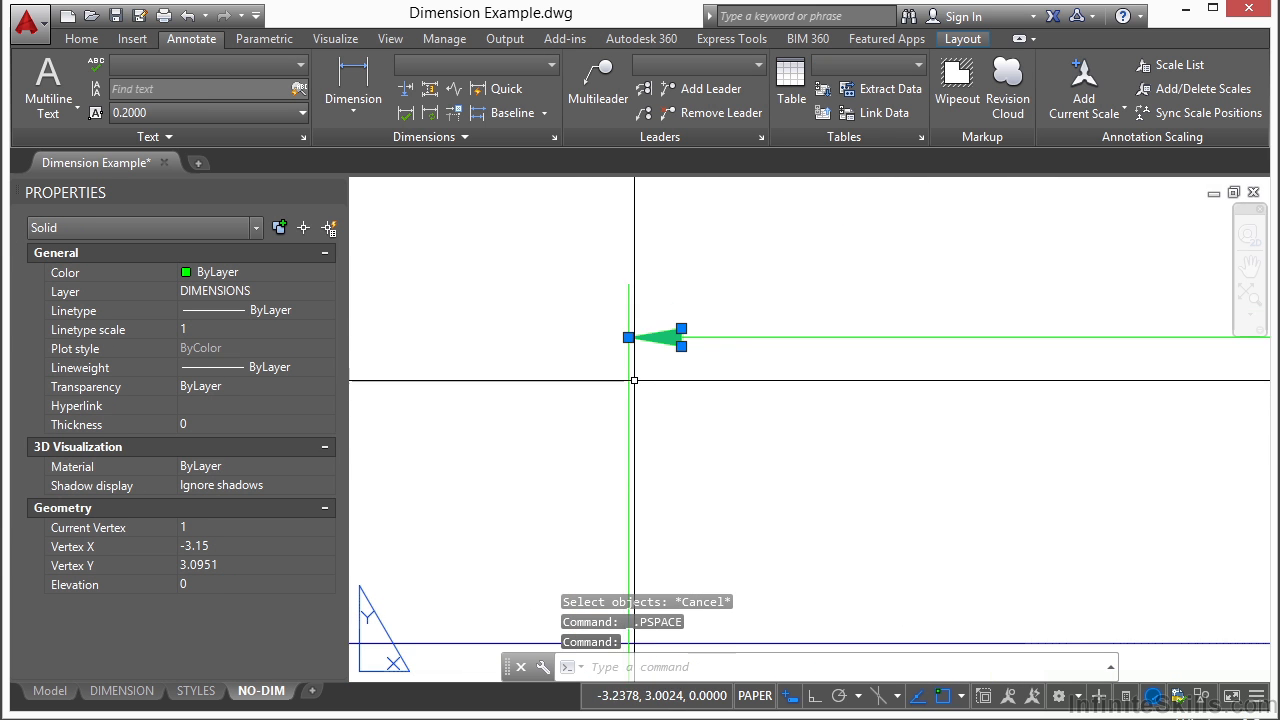
pyautogui.press('Escape')
pyautogui.press('Escape')
pyautogui.scroll(-3, 654, 371)
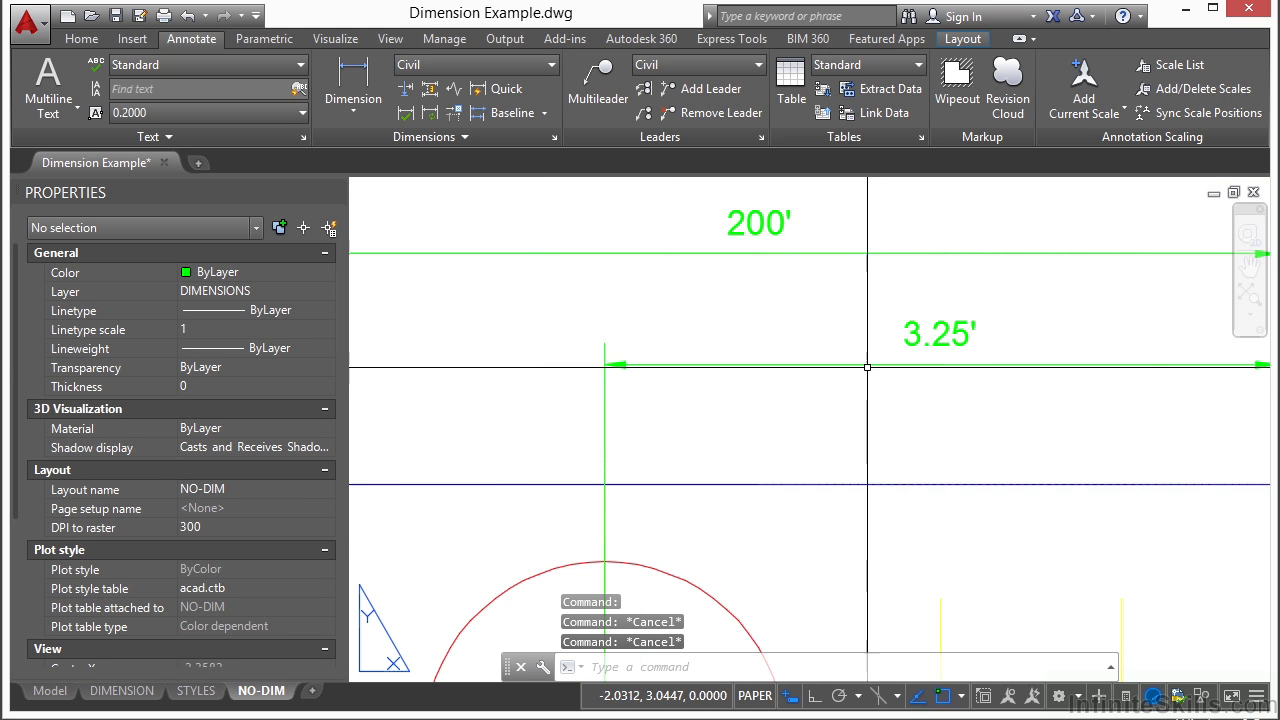
# Step: Move the 200' dimension line and its text farther above the plate, ending in paper space
pyautogui.click(925, 297)
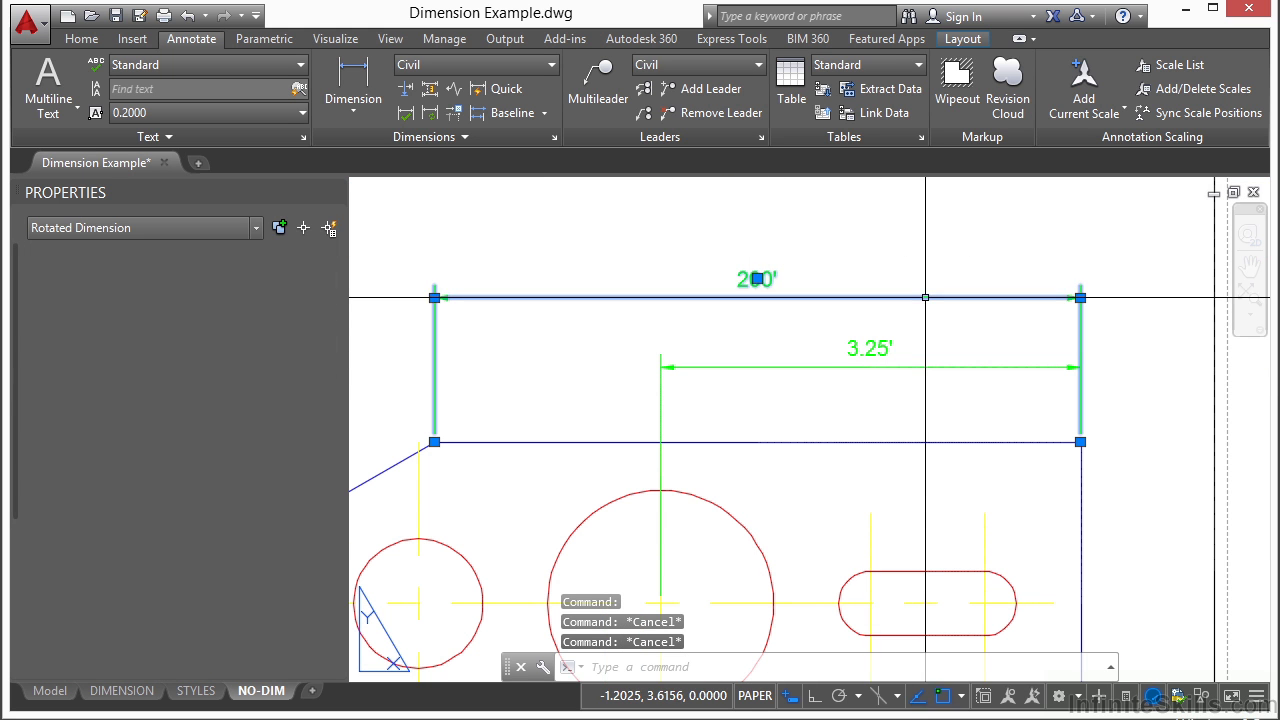
pyautogui.click(757, 279)
pyautogui.doubleClick(747, 229)
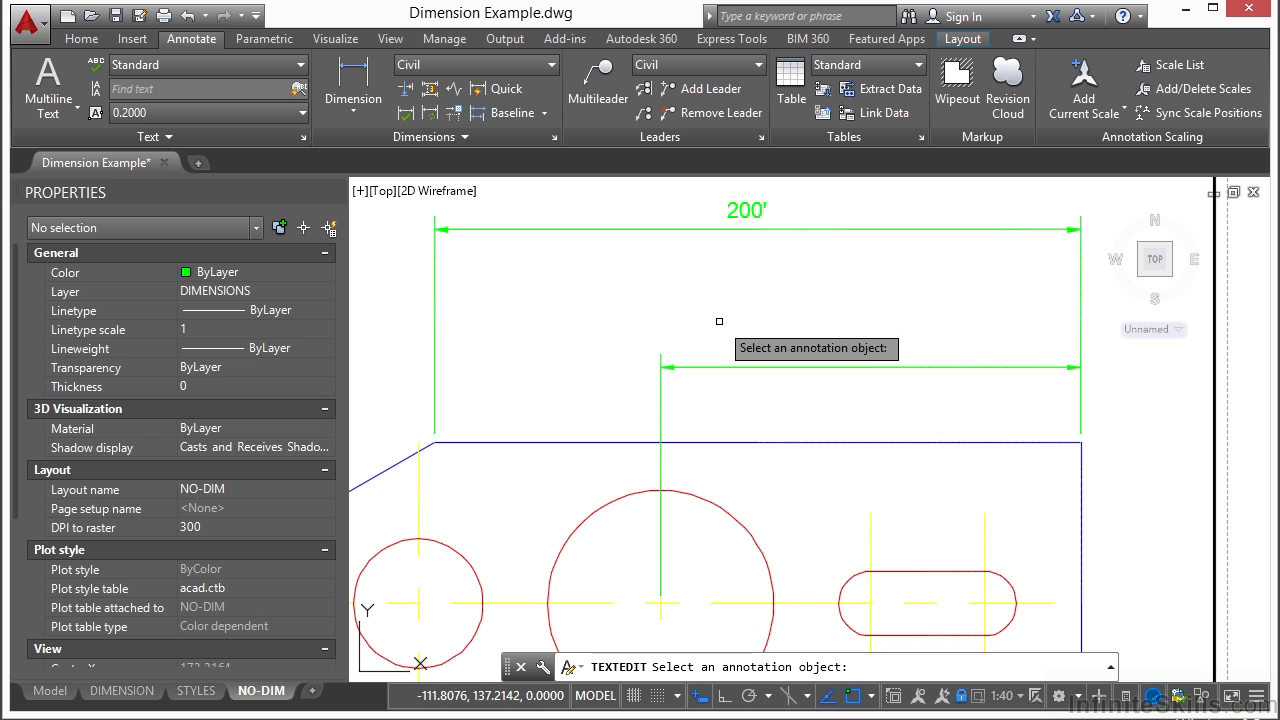
pyautogui.press('Escape')
pyautogui.click(597, 695)
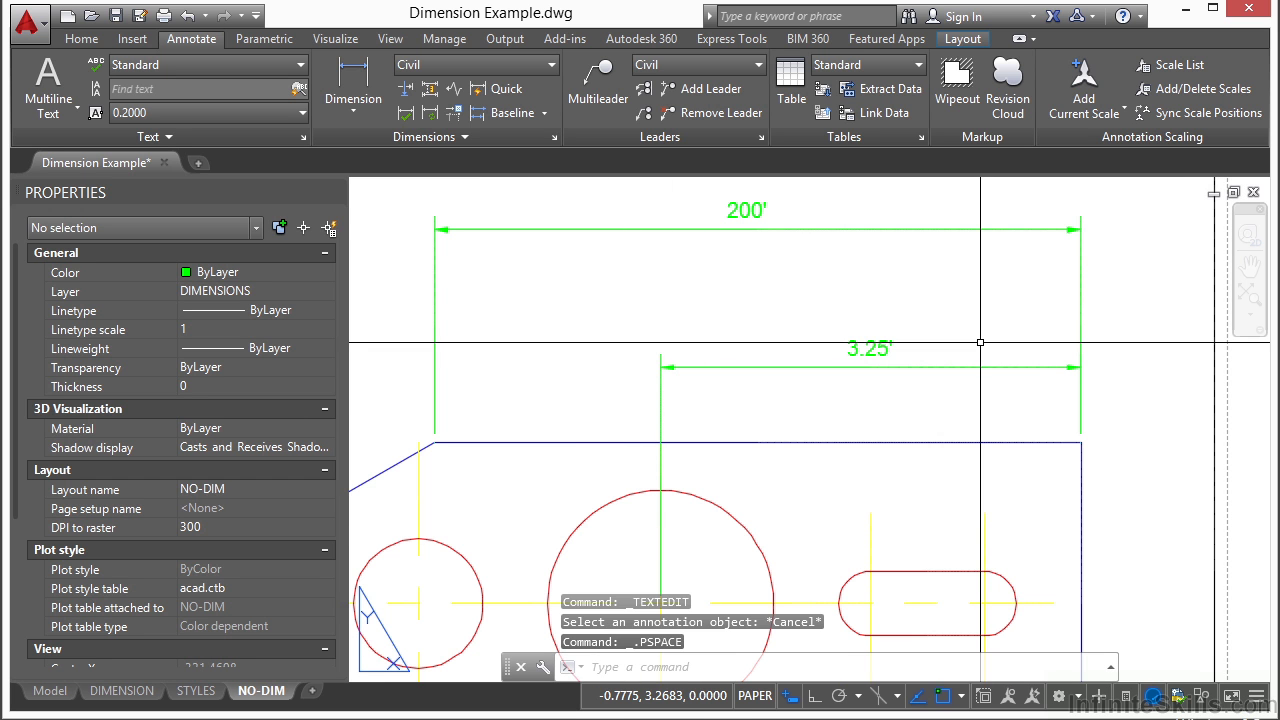
# Step: Erase all the separate lines, arrowheads and text that make up the 3.25' dimension
pyautogui.write('e')
pyautogui.press('Return')
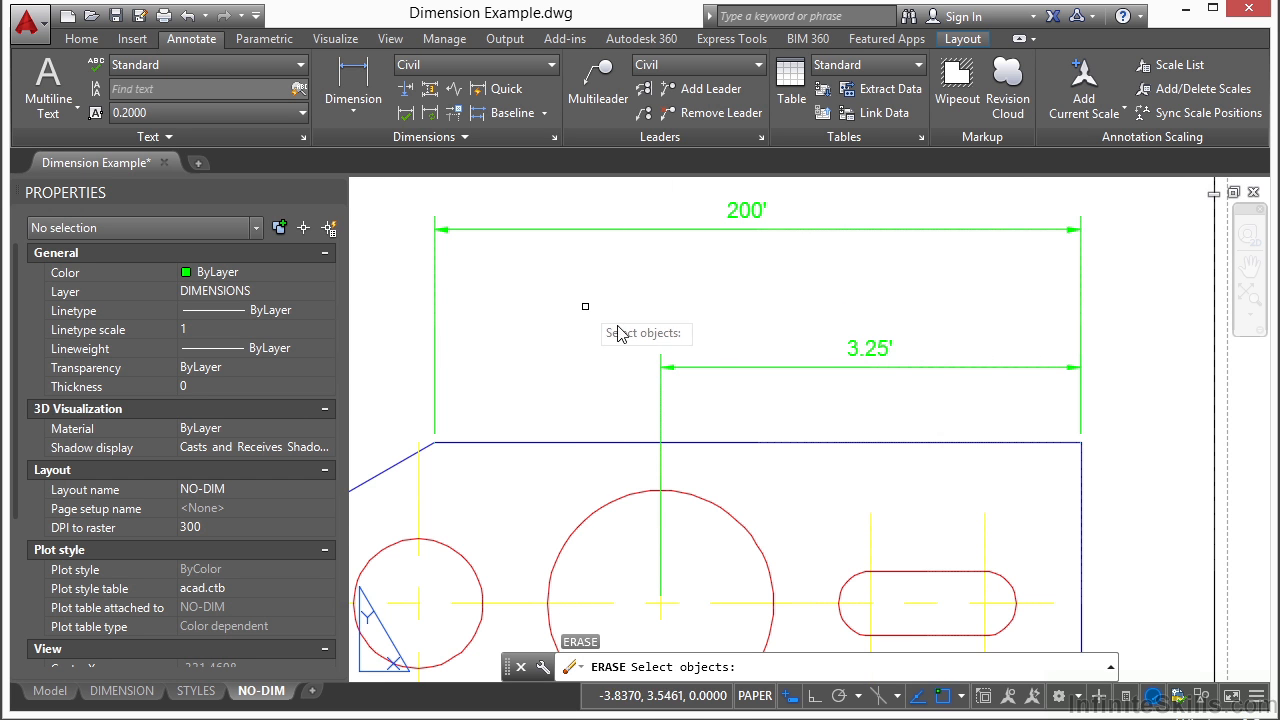
pyautogui.click(585, 306)
pyautogui.click(1128, 460)
pyautogui.click(662, 357)
pyautogui.click(648, 378)
pyautogui.press('Return')
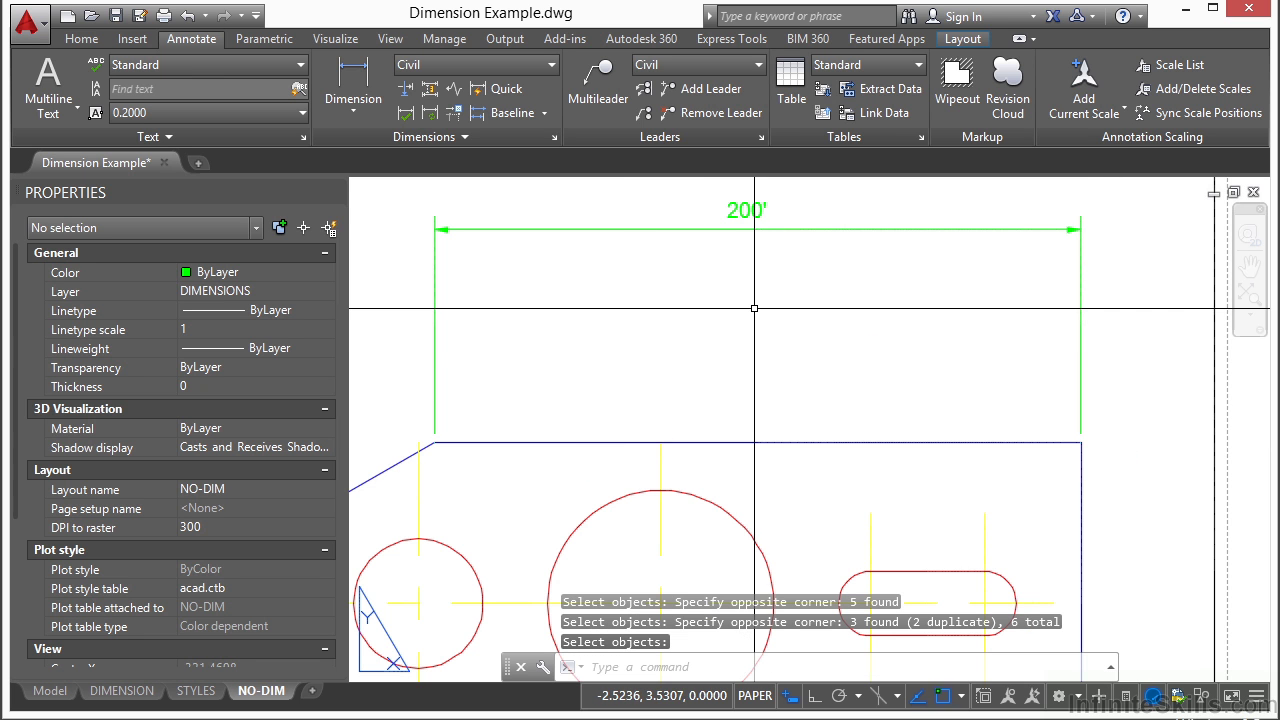
# Step: Explode the 200' dimension above the plate into separate objects
pyautogui.moveTo(683, 300); pyautogui.dragTo(676, 335, button='middle')
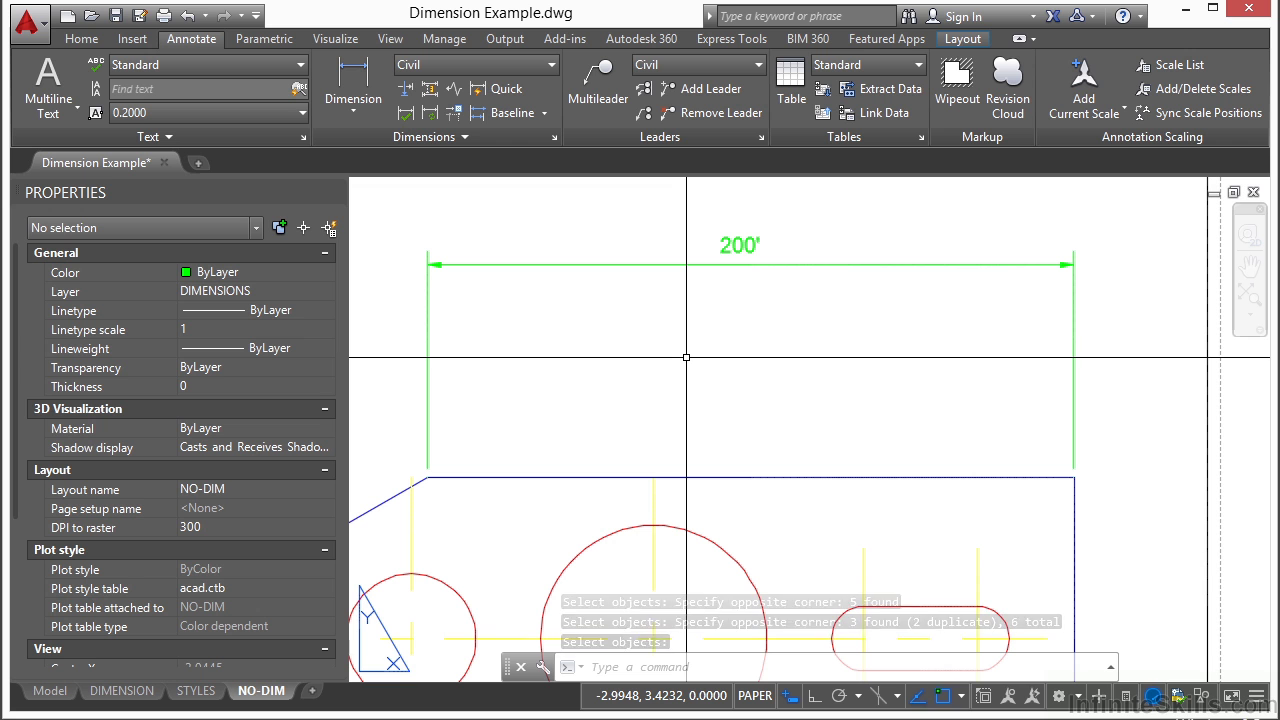
pyautogui.write('explod')
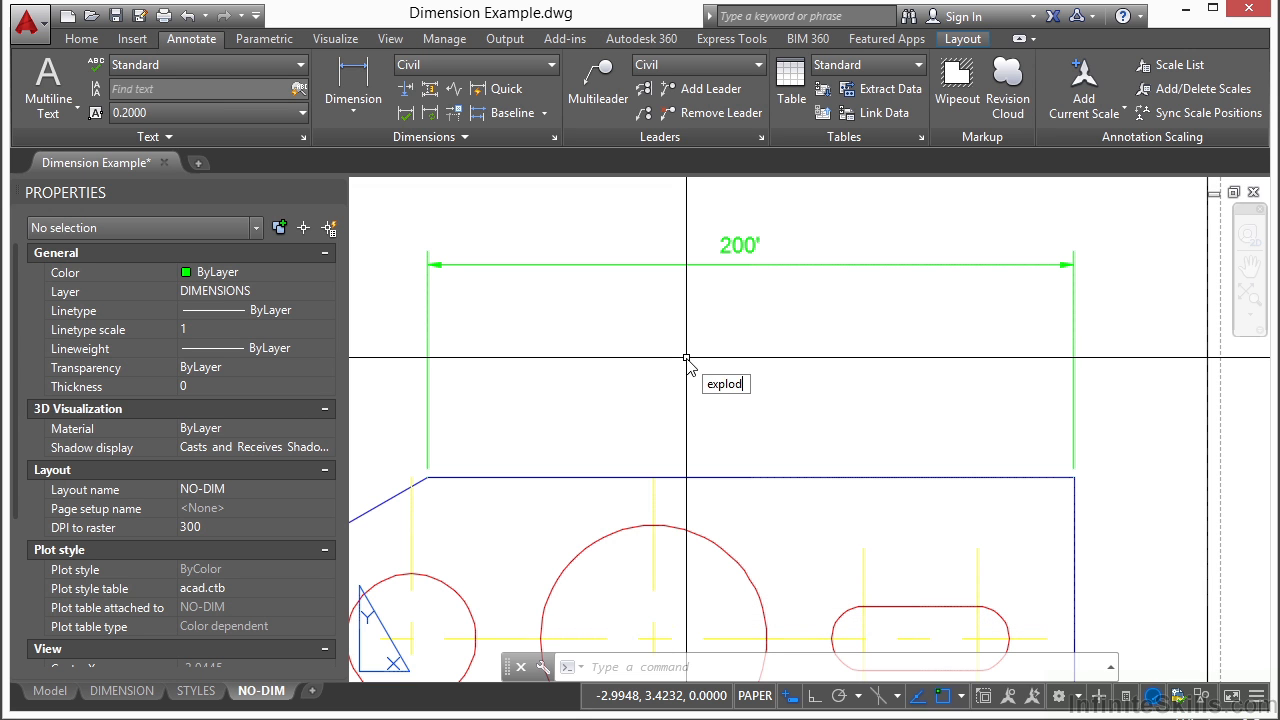
pyautogui.press('Return')
pyautogui.click(762, 245)
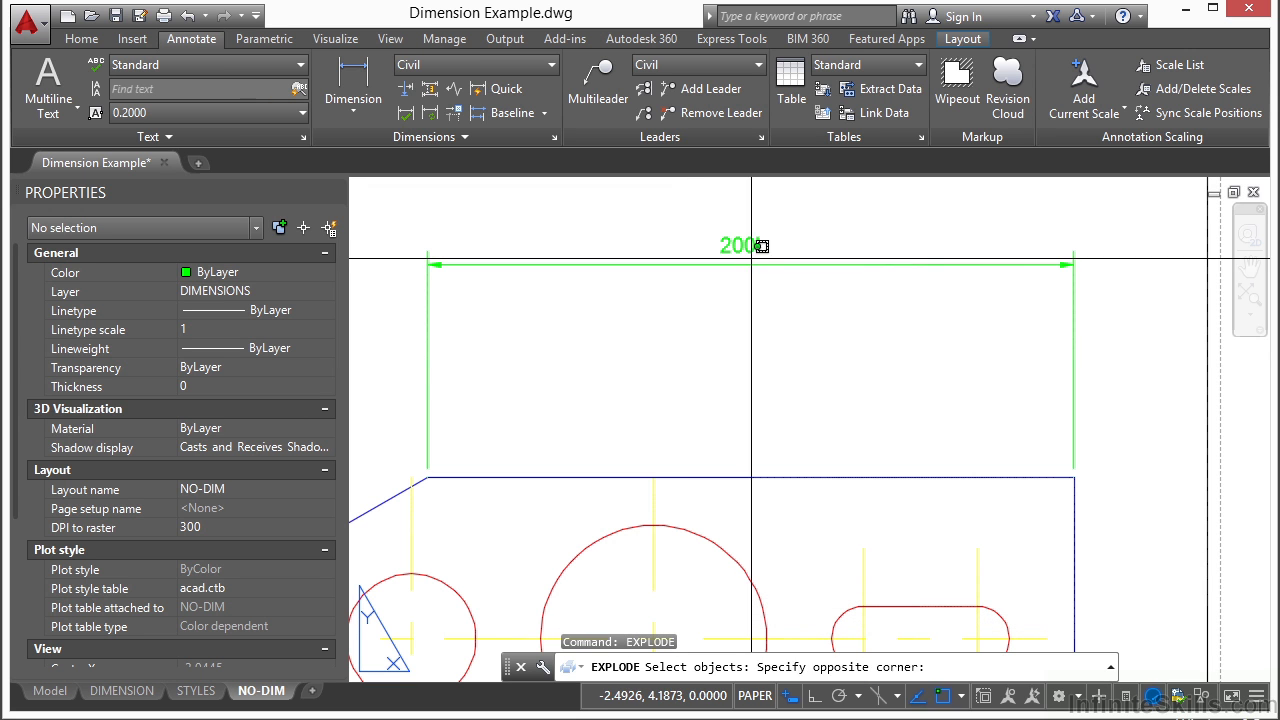
pyautogui.click(751, 258)
pyautogui.press('Return')
# Step: Inspect the dimension line and an arrowhead of the exploded 200' dimension as individual objects, ending in paper space
pyautogui.click(751, 258)
pyautogui.click(740, 283)
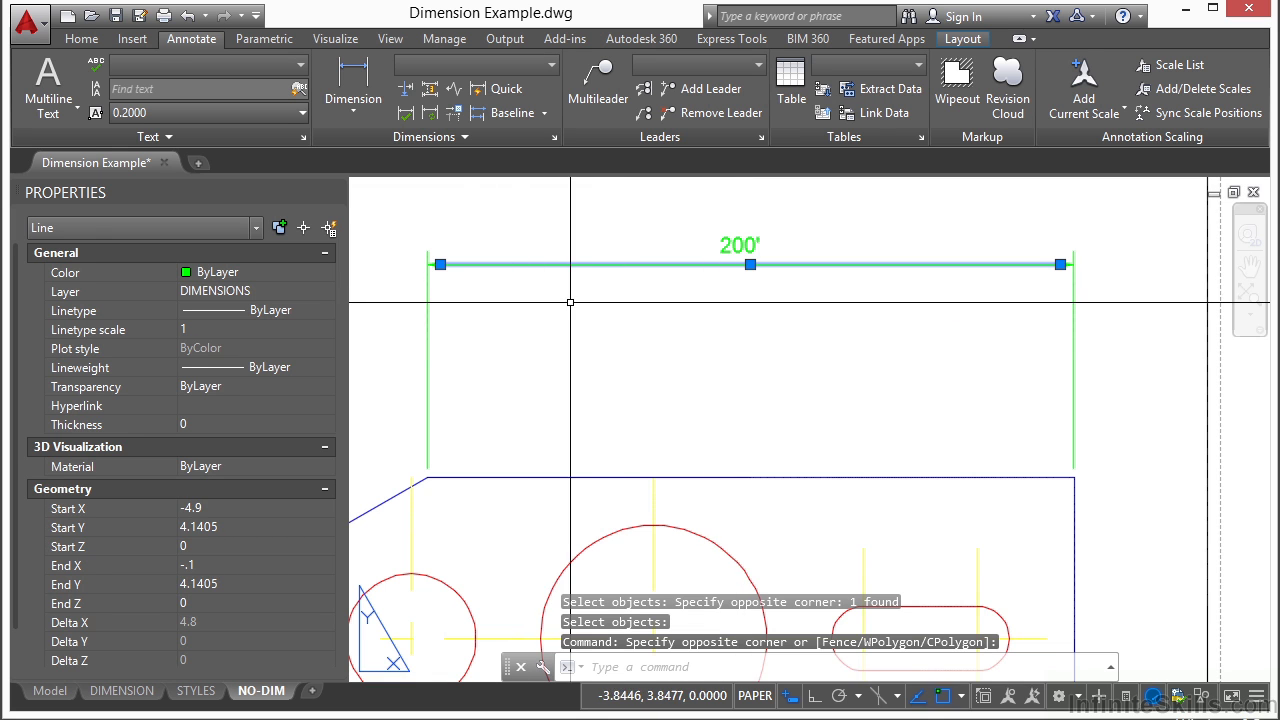
pyautogui.scroll(3, 535, 302)
pyautogui.press('Escape')
pyautogui.moveTo(480, 243); pyautogui.dragTo(827, 424, button='middle')
pyautogui.click(648, 381)
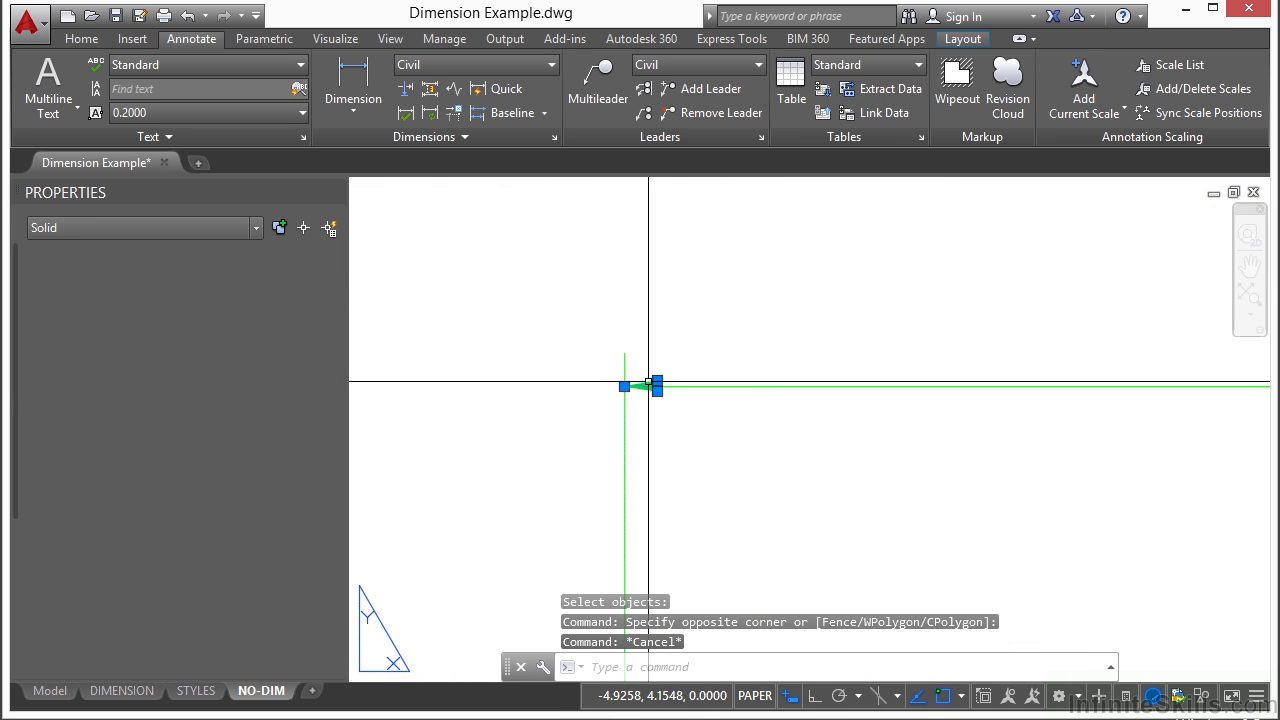
pyautogui.doubleClick(648, 381)
pyautogui.press('Escape')
pyautogui.press('Escape')
pyautogui.click(604, 701)
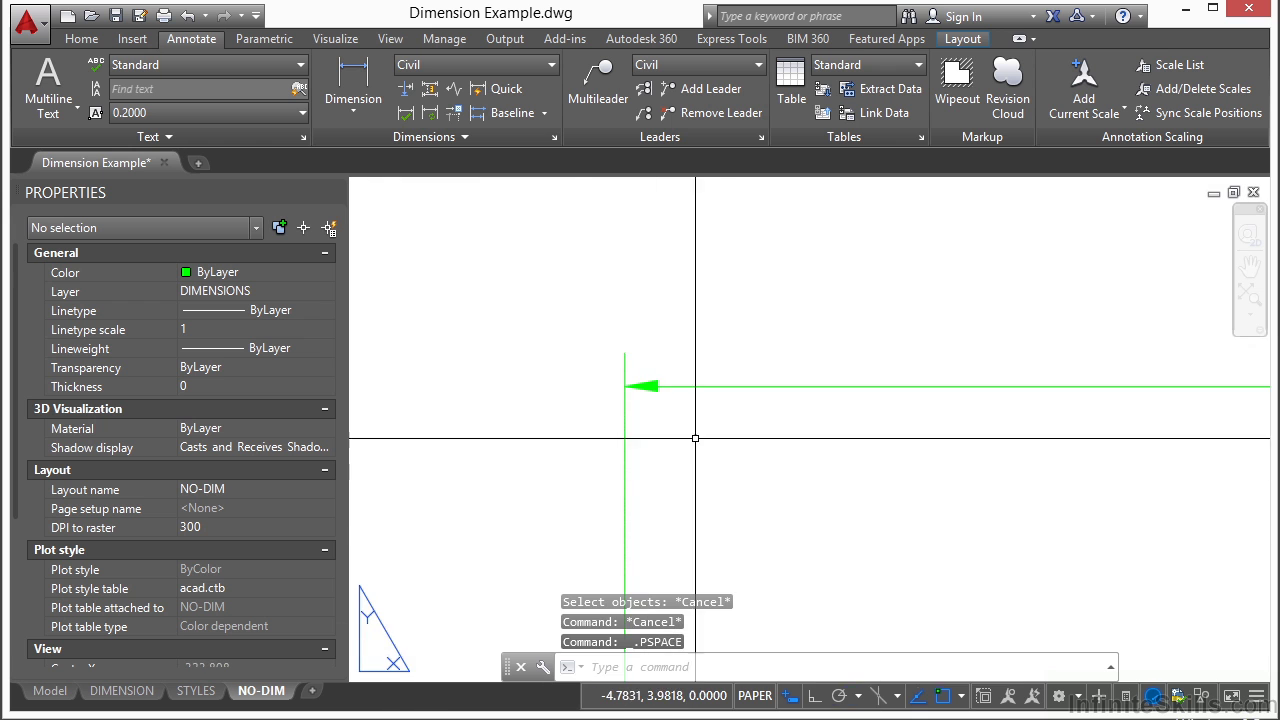
pyautogui.scroll(-5, 877, 300)
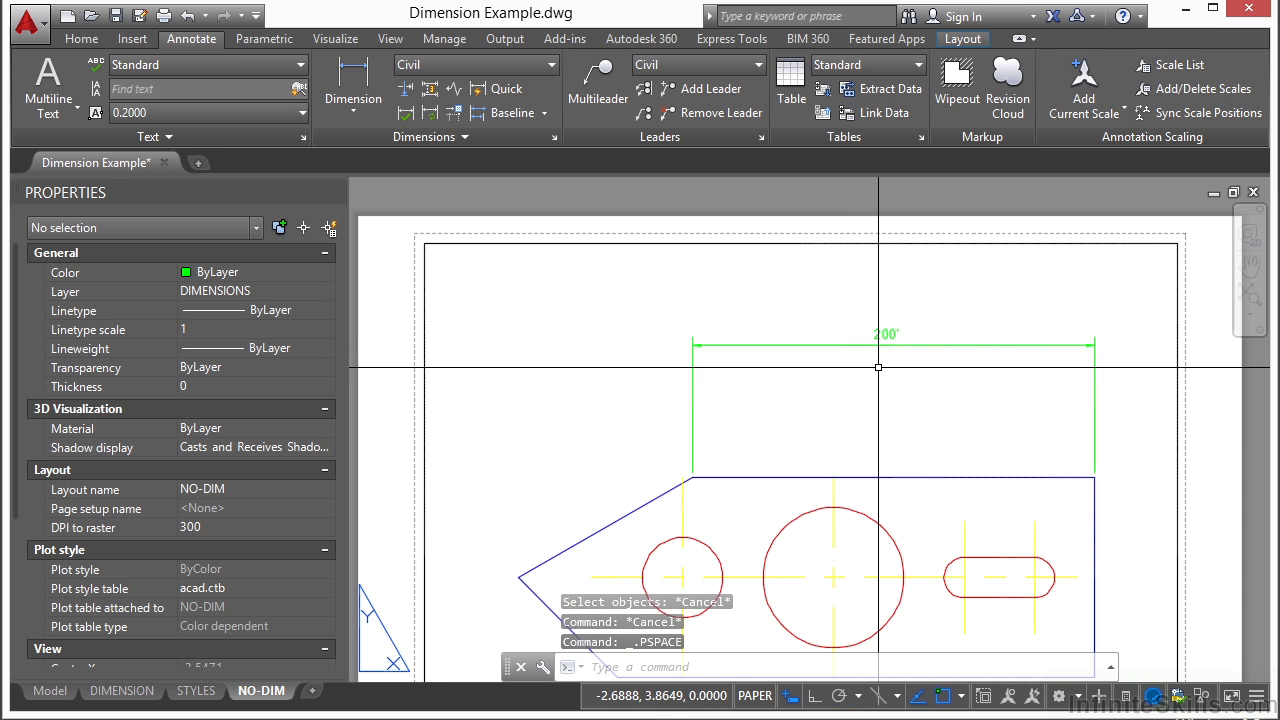
# Step: Set the DIMASSOC system variable to 1
pyautogui.click(845, 205)
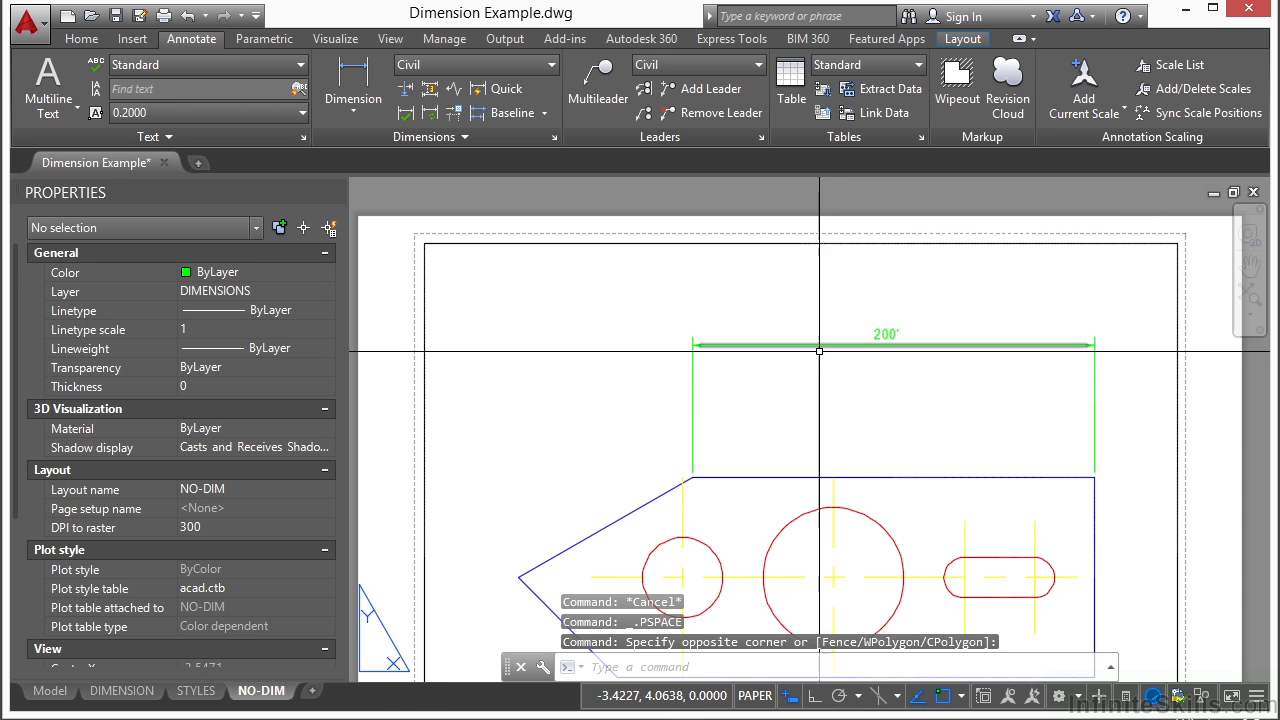
pyautogui.write('DIMASSOC')
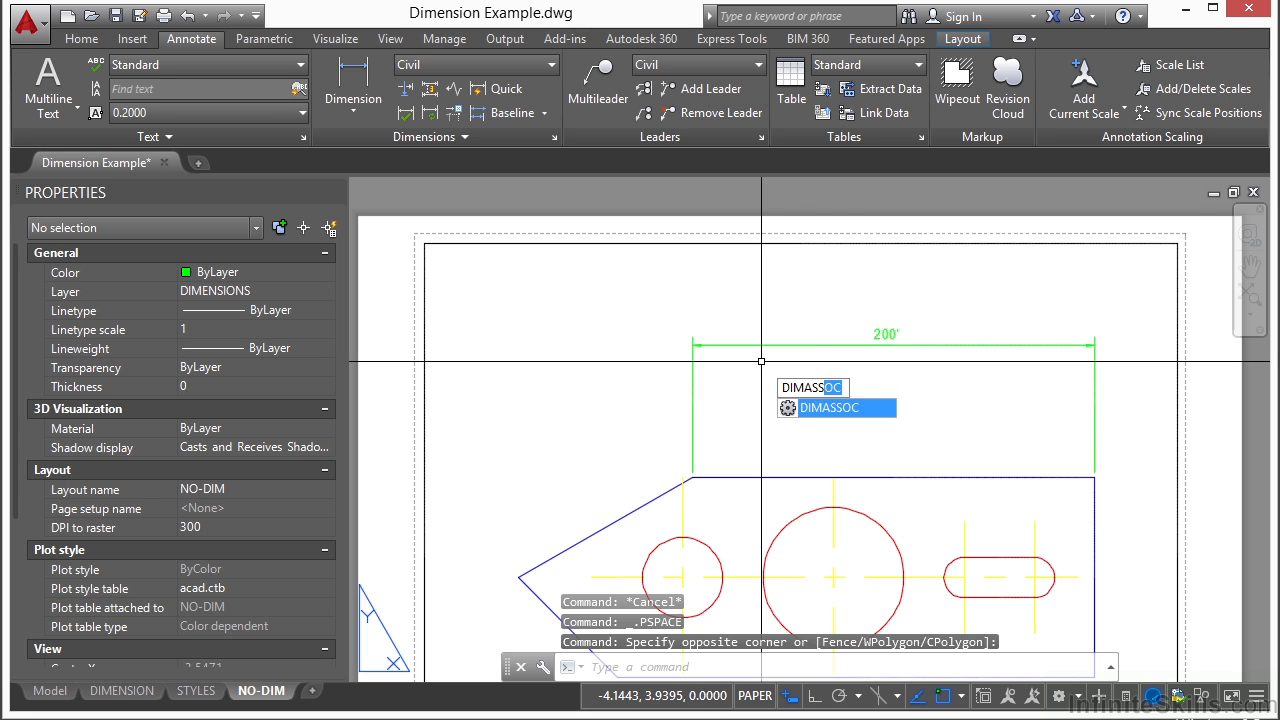
pyautogui.press('Return')
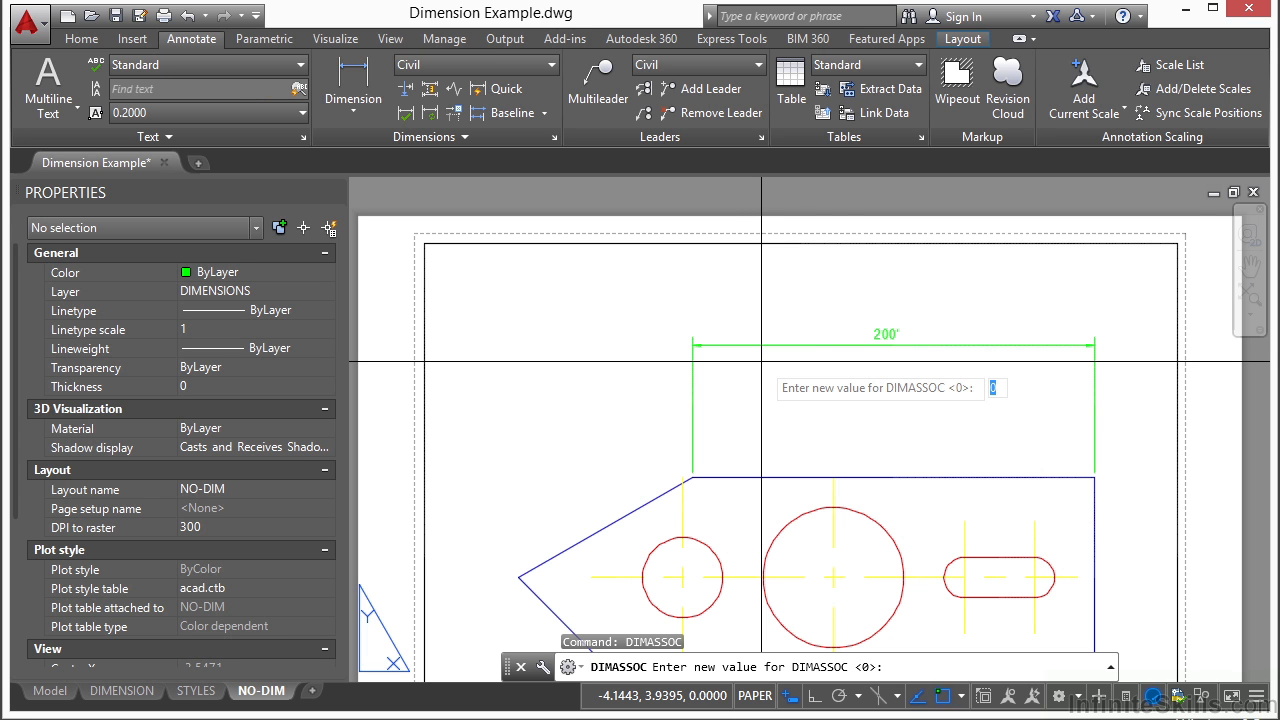
pyautogui.write('1')
pyautogui.press('Return')
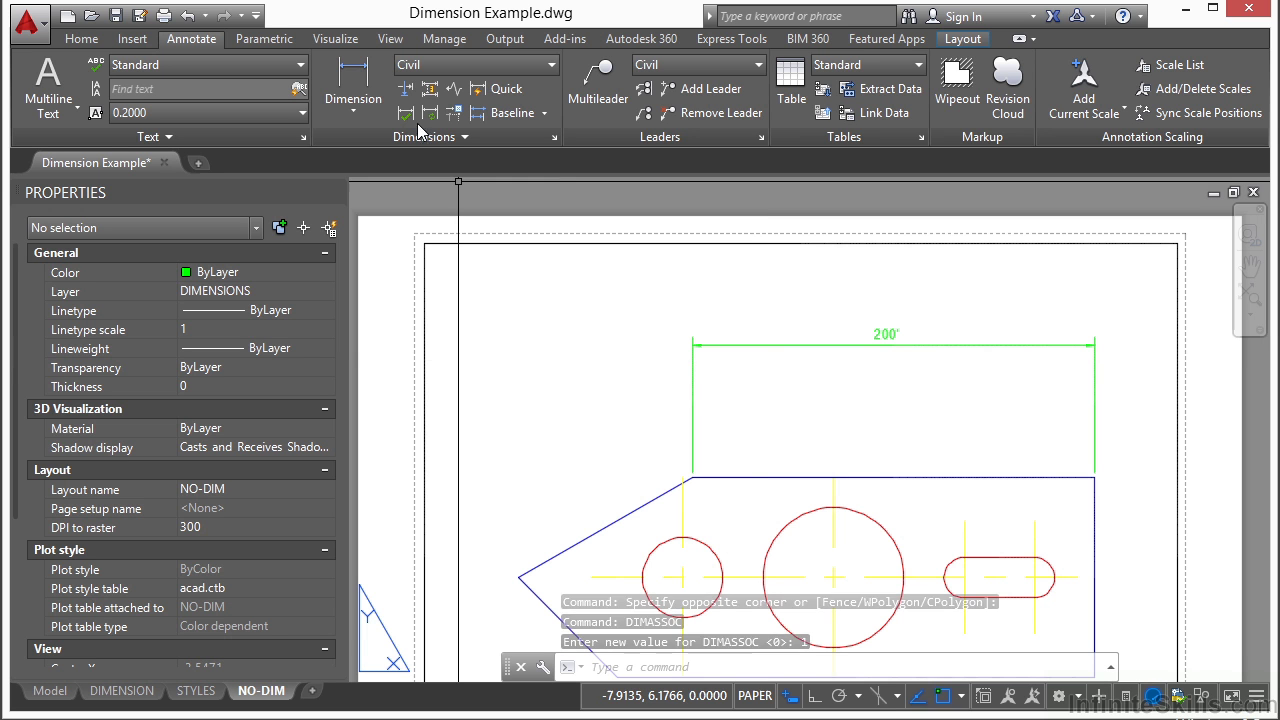
# Step: Add a linear dimension from the plate's upper-right corner to the slot's left arc centre, placing it below the 200' dimension
pyautogui.click(353, 80)
pyautogui.click(1094, 477)
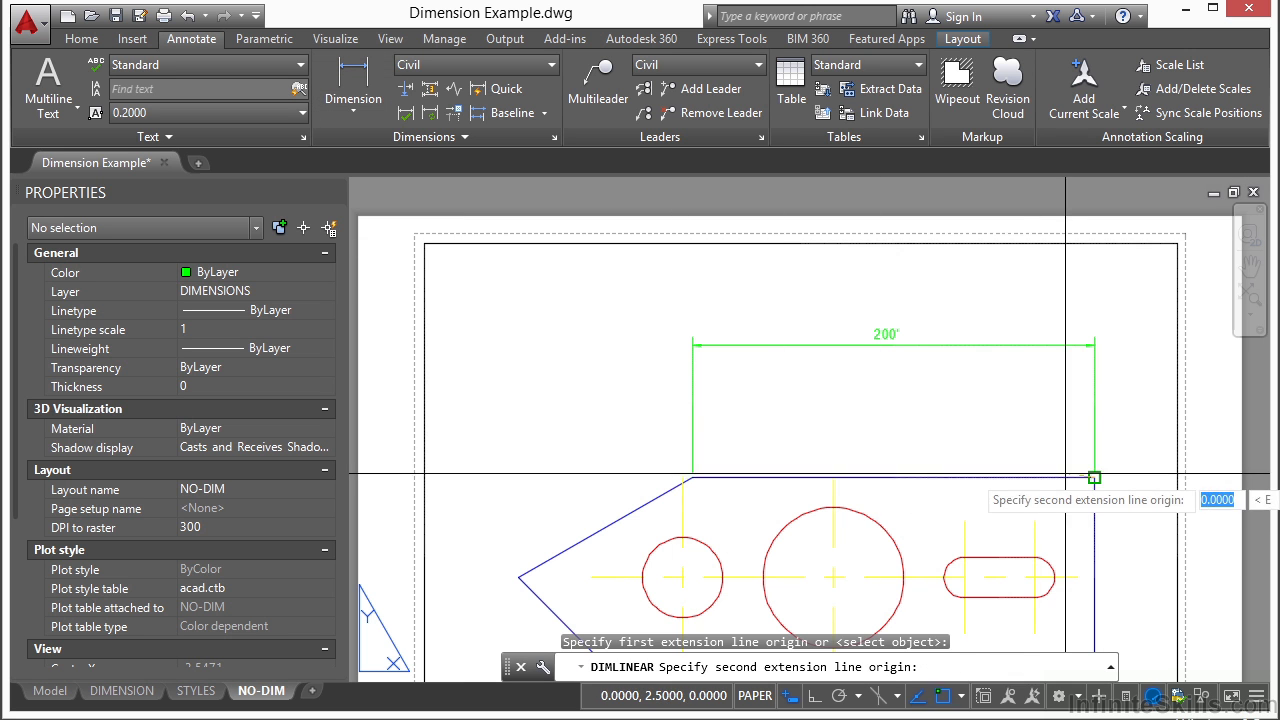
pyautogui.click(963, 577)
pyautogui.click(989, 413)
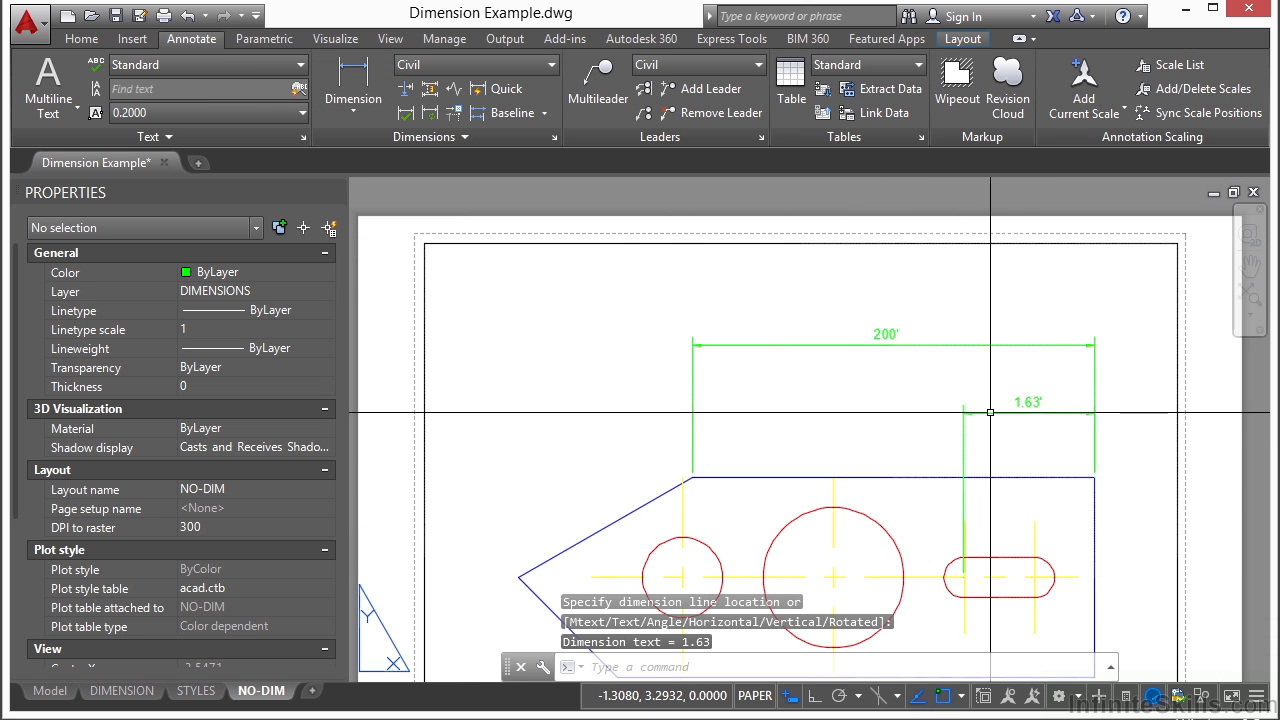
# Step: Compare the properties of the 1.63' dimension with those of the exploded 200' dimension line, and clear the selection
pyautogui.scroll(4, 1040, 394)
pyautogui.click(1077, 430)
pyautogui.click(1053, 478)
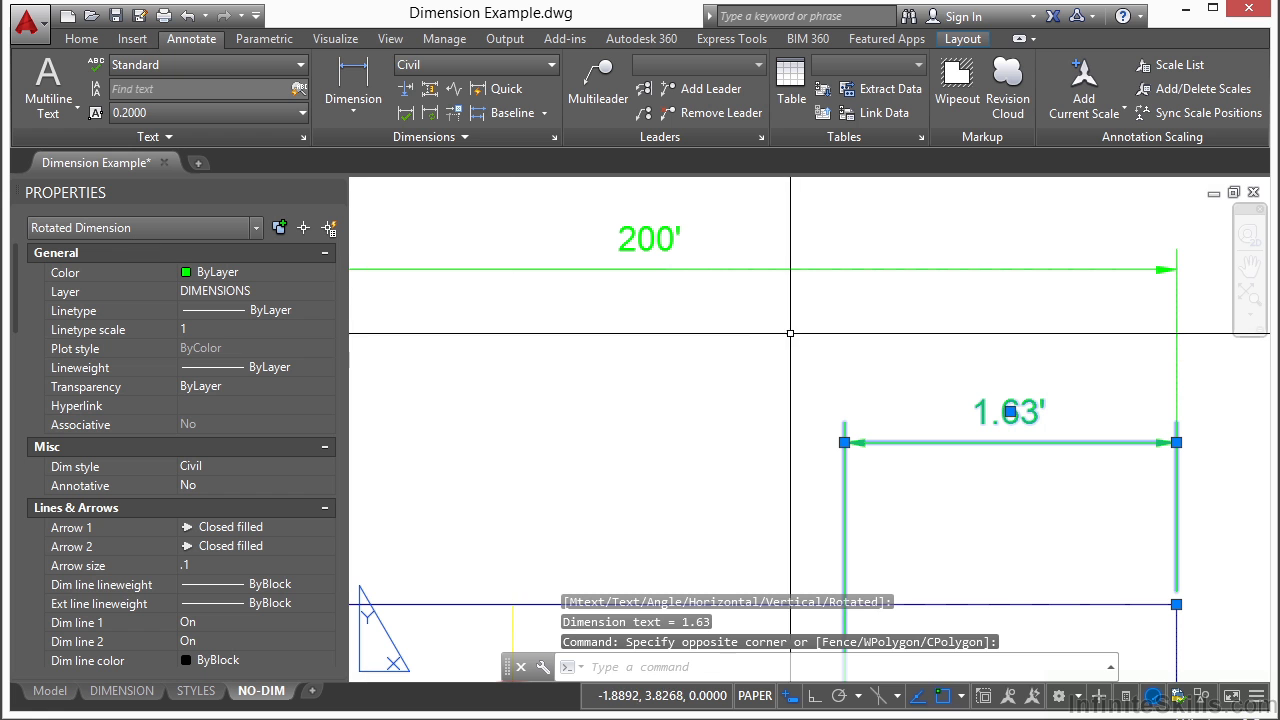
pyautogui.click(799, 244)
pyautogui.click(793, 314)
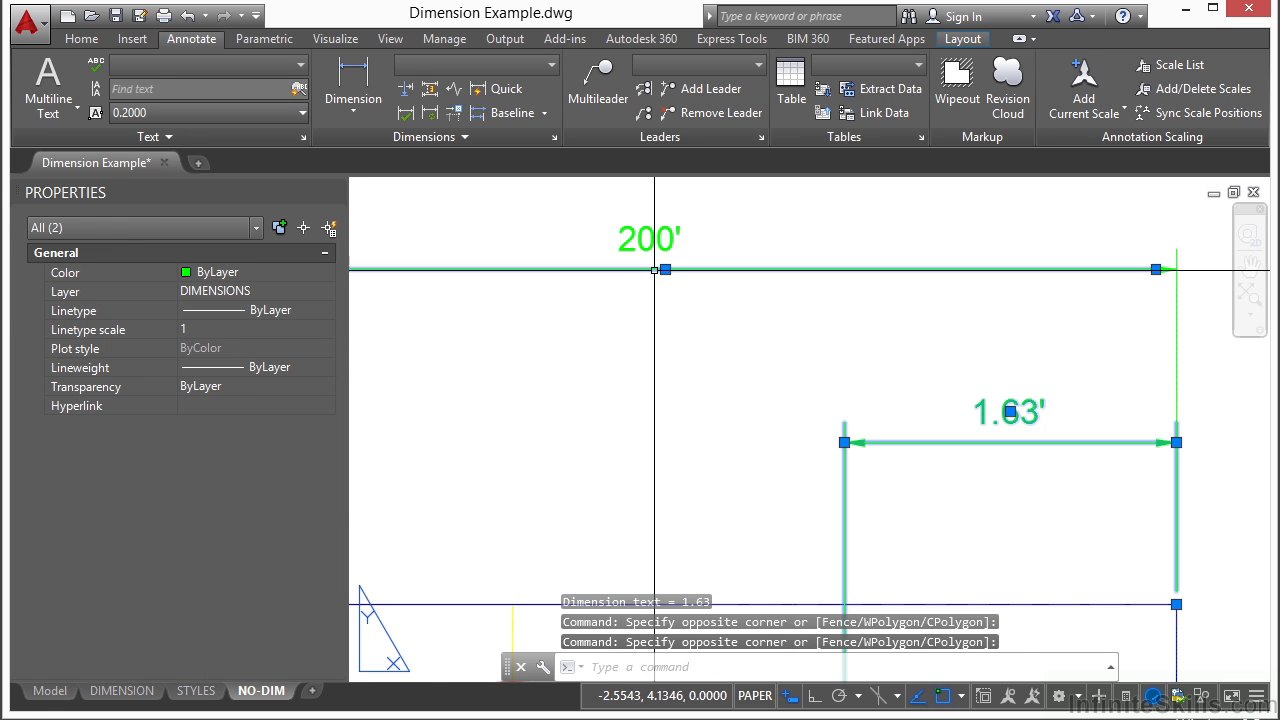
pyautogui.scroll(-2, 921, 272)
pyautogui.press('Escape')
# Step: Erase all the separate lines, arrowheads and text that make up the exploded 200' dimension
pyautogui.write('e')
pyautogui.press('Return')
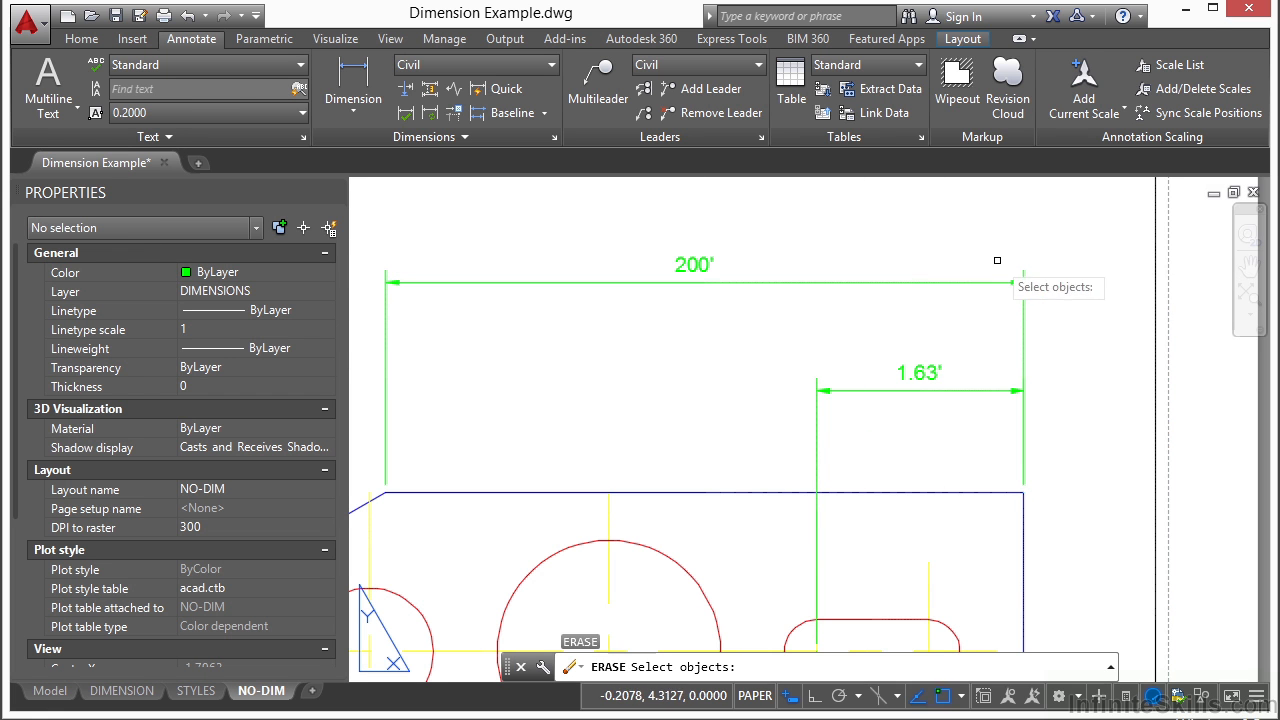
pyautogui.click(1052, 249)
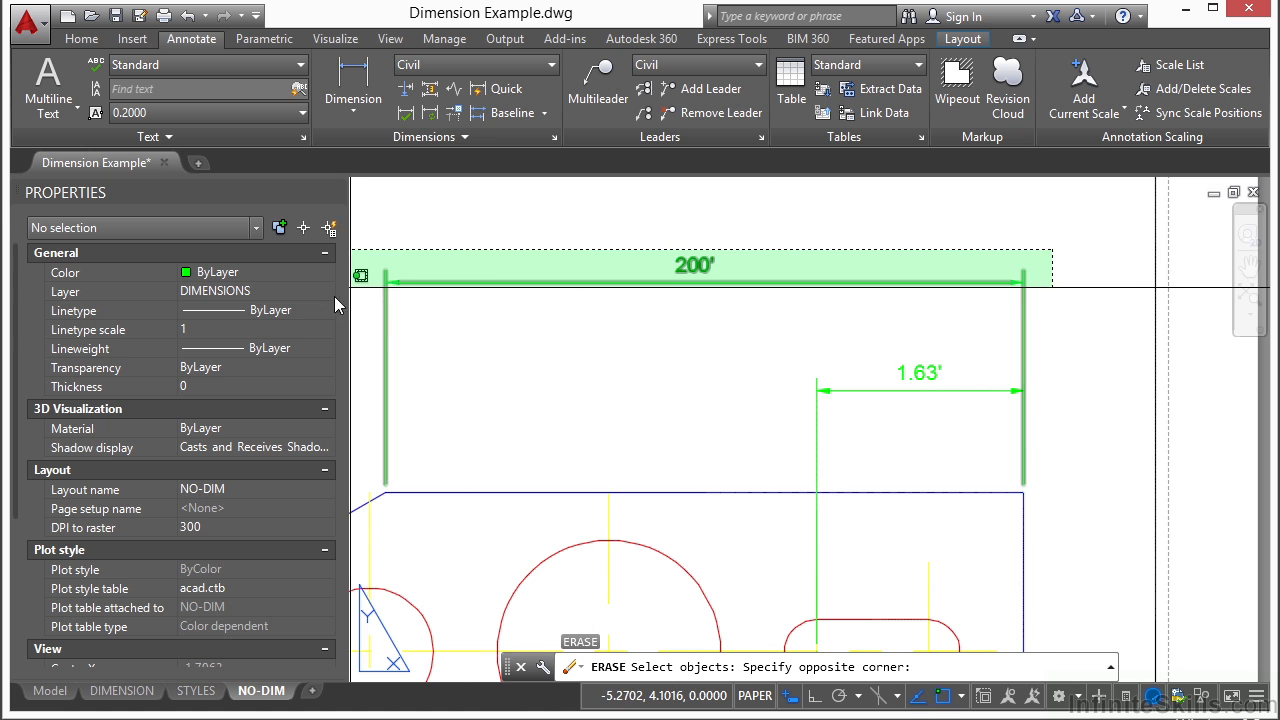
pyautogui.click(386, 287)
pyautogui.press('Return')
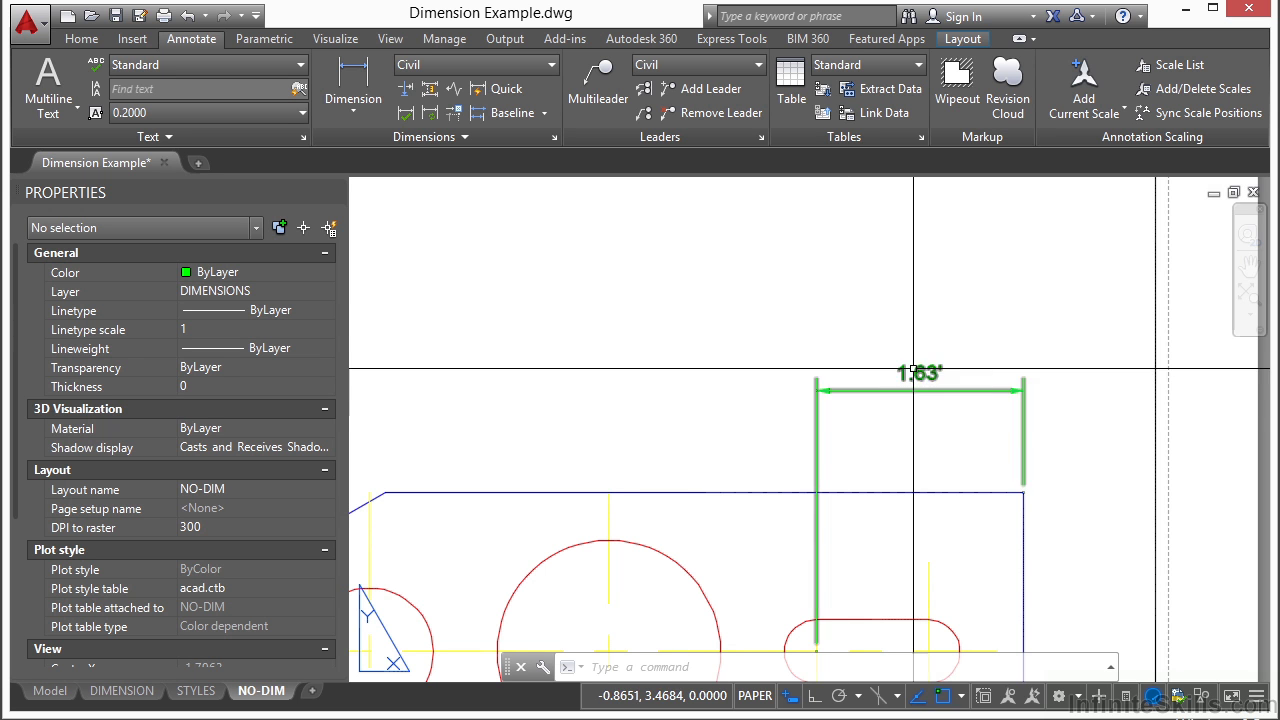
# Step: Set the DIMASSOC system variable to 2
pyautogui.moveTo(936, 398); pyautogui.dragTo(930, 354, button='middle')
pyautogui.scroll(-2, 930, 354)
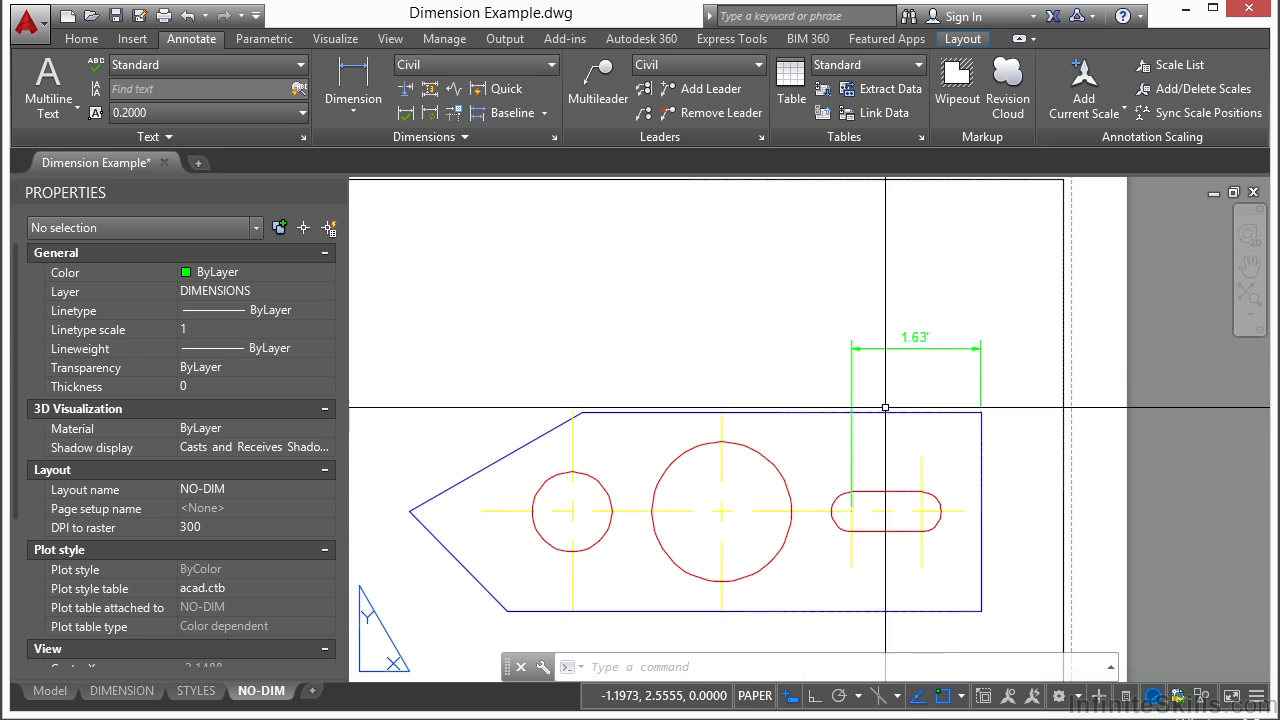
pyautogui.write('dimassoc')
pyautogui.press('Return')
pyautogui.write('2')
pyautogui.press('Return')
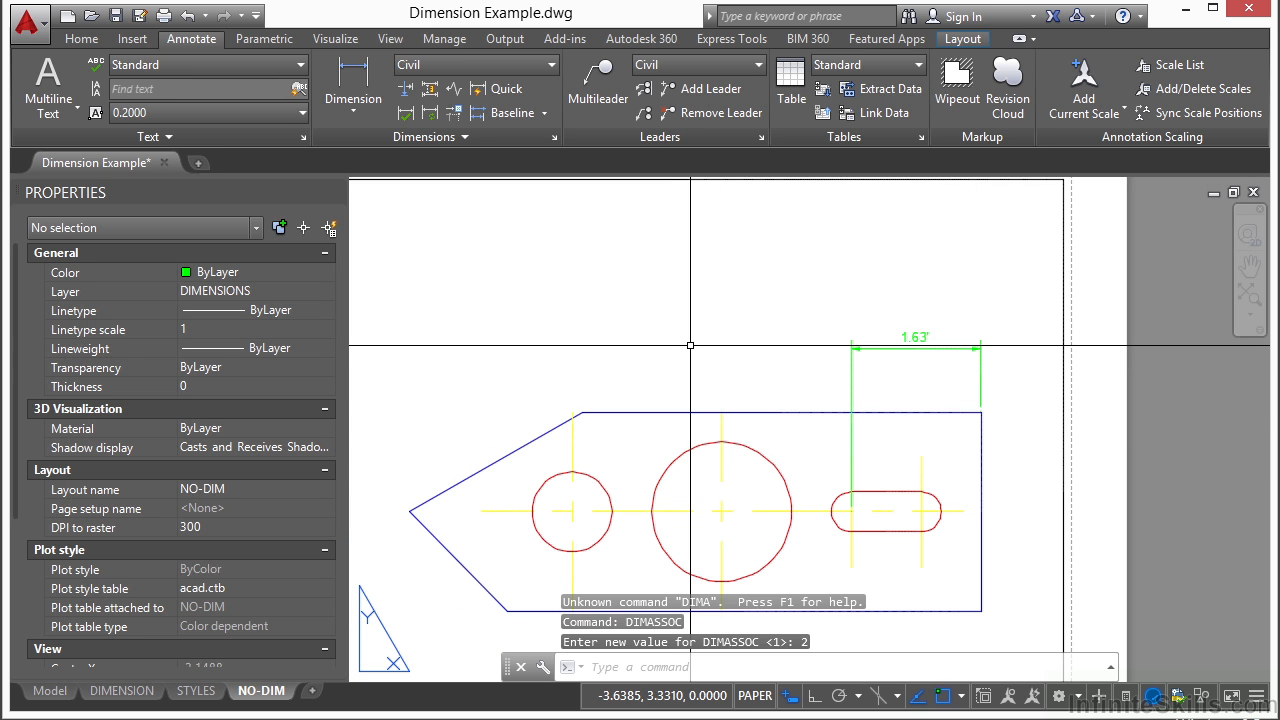
# Step: Add a linear dimension in paper space from the plate's right edge, just below its upper corner, to the slot's left arc centre, above the 1.63' dimension
pyautogui.click(362, 74)
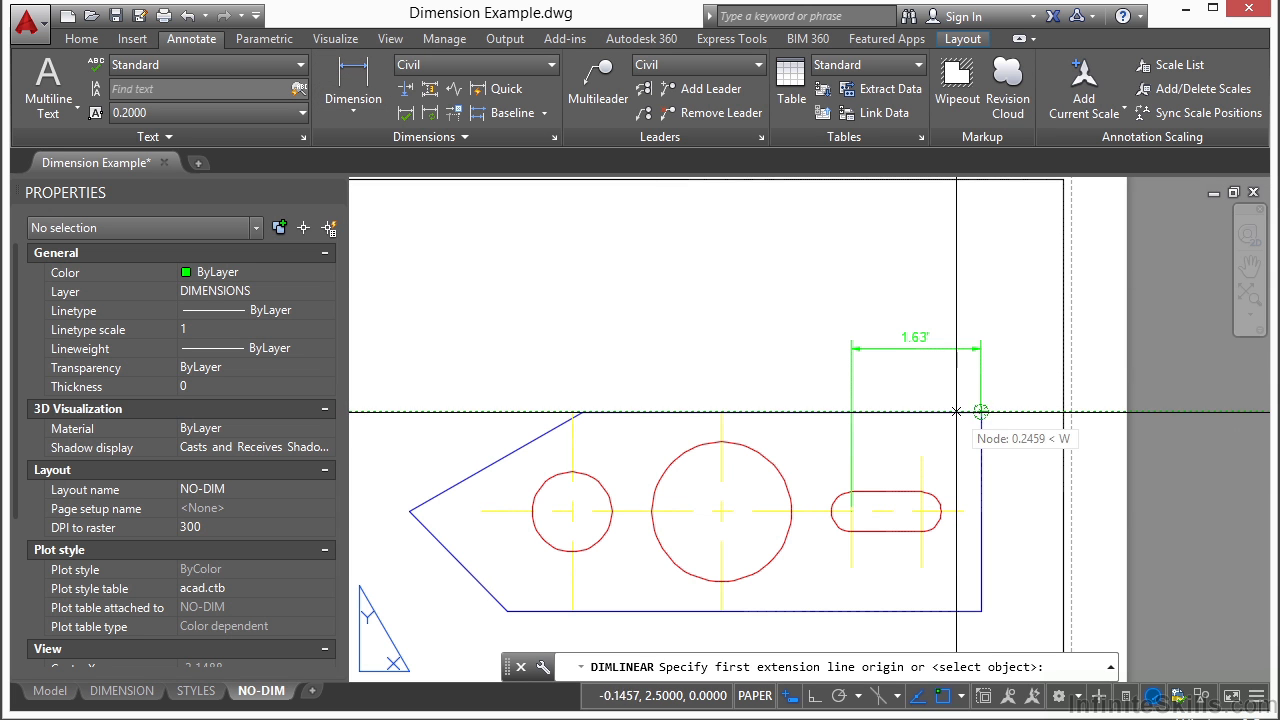
pyautogui.click(981, 433)
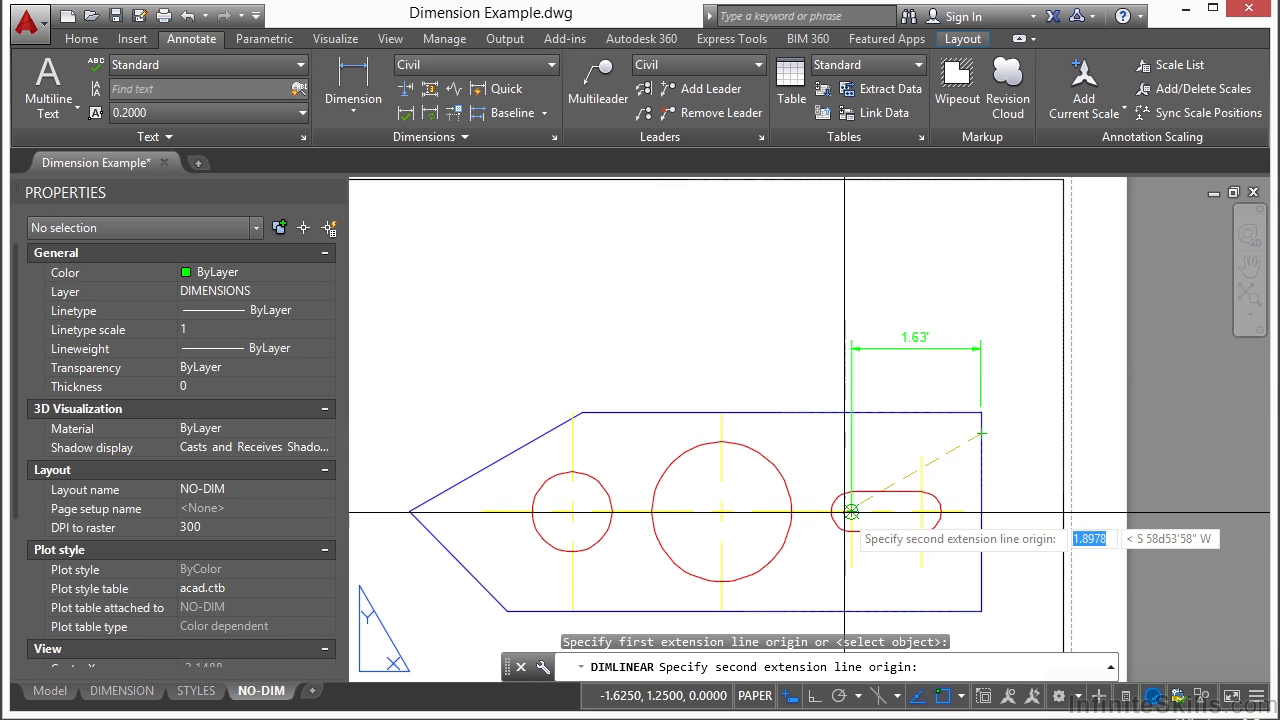
pyautogui.click(851, 511)
pyautogui.click(925, 307)
pyautogui.scroll(4, 935, 268)
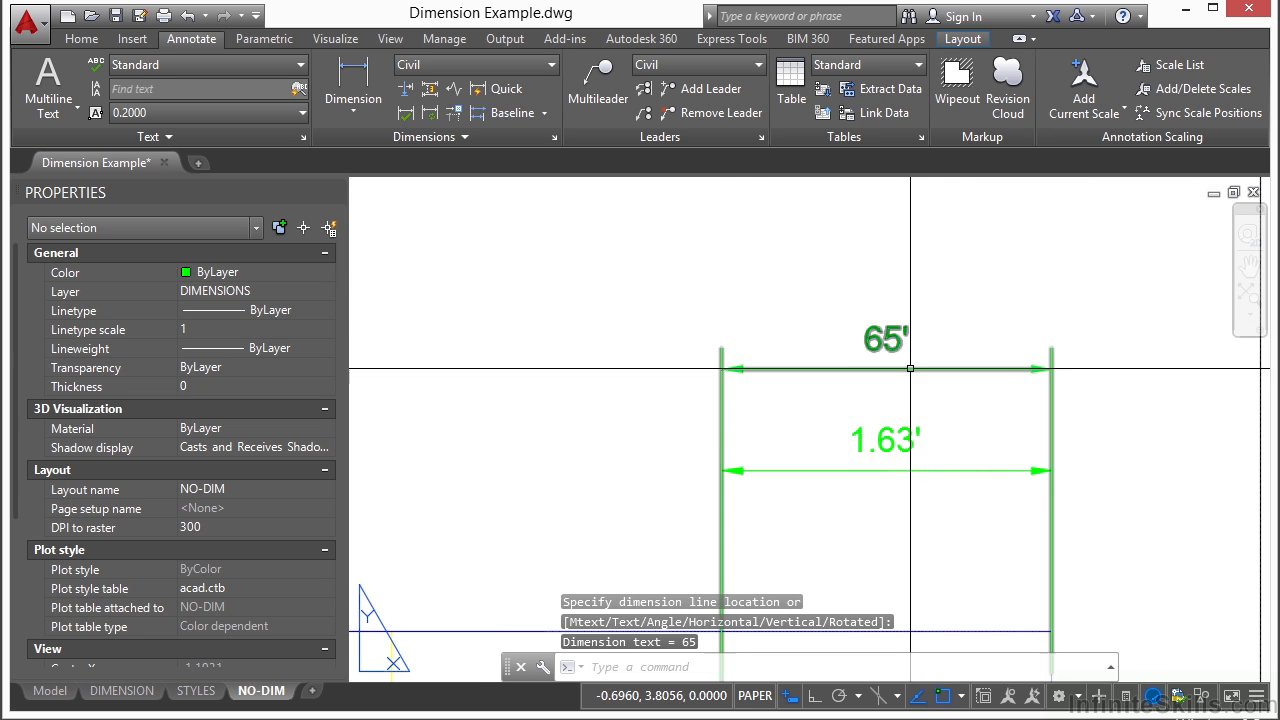
pyautogui.scroll(-2, 745, 300)
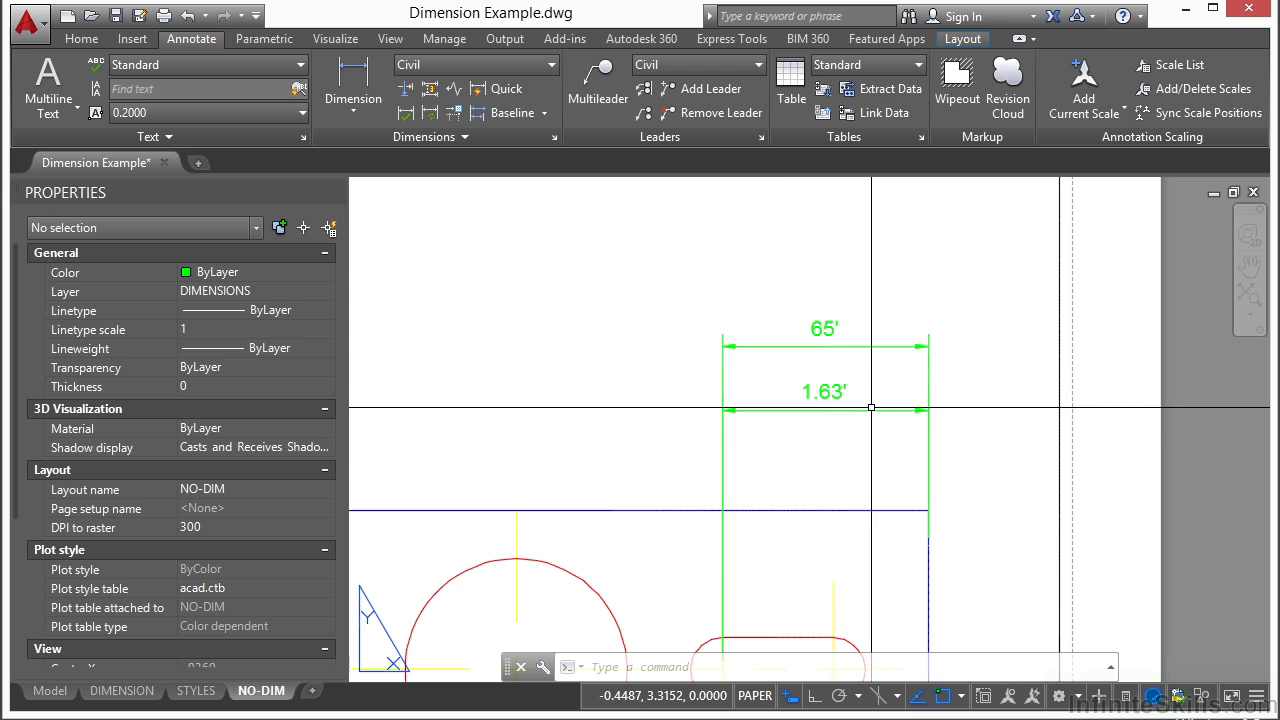
# Step: Activate model space inside the layout viewport and set DIMASSOC to 1
pyautogui.doubleClick(827, 474)
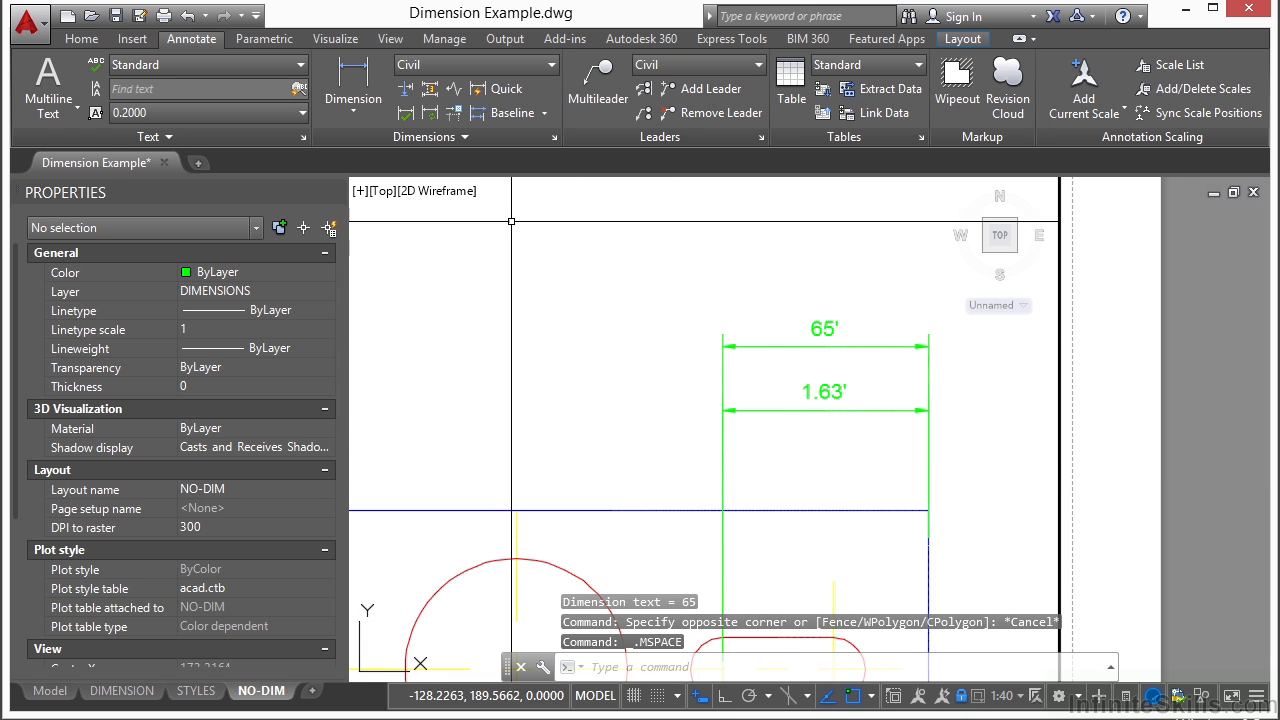
pyautogui.write('DIMASSOC')
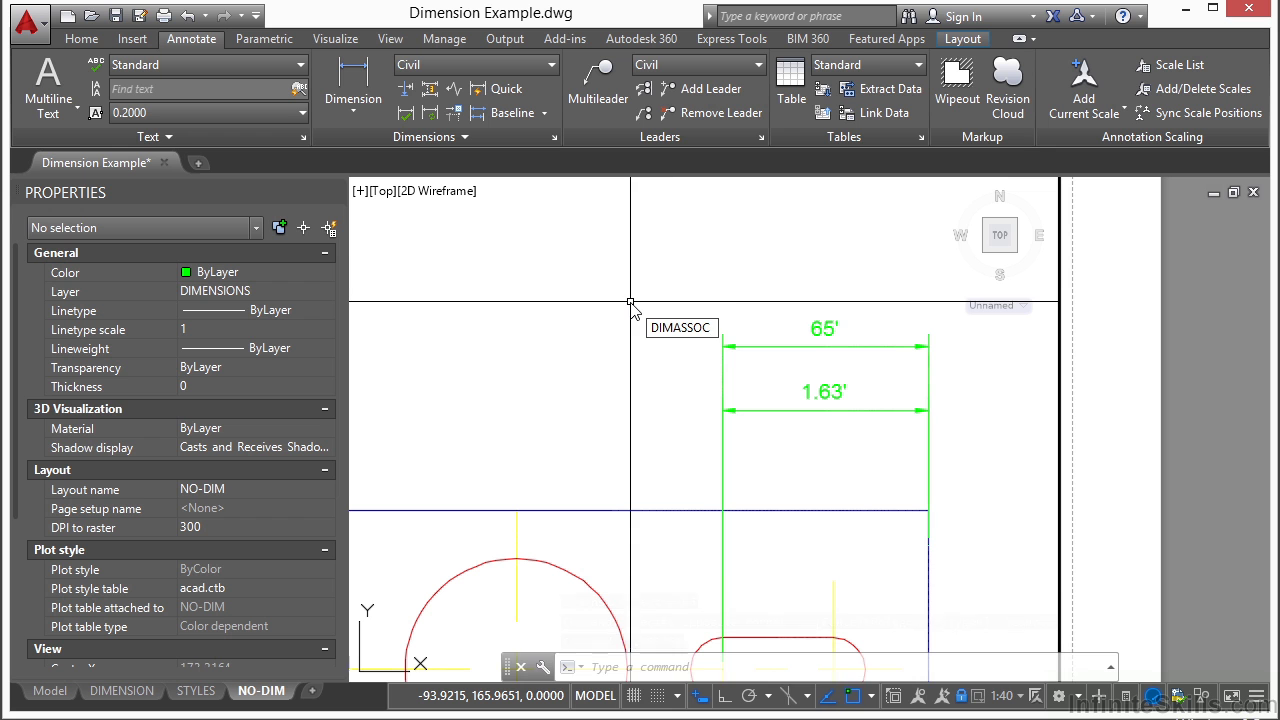
pyautogui.press('Return')
pyautogui.write('1')
pyautogui.press('Return')
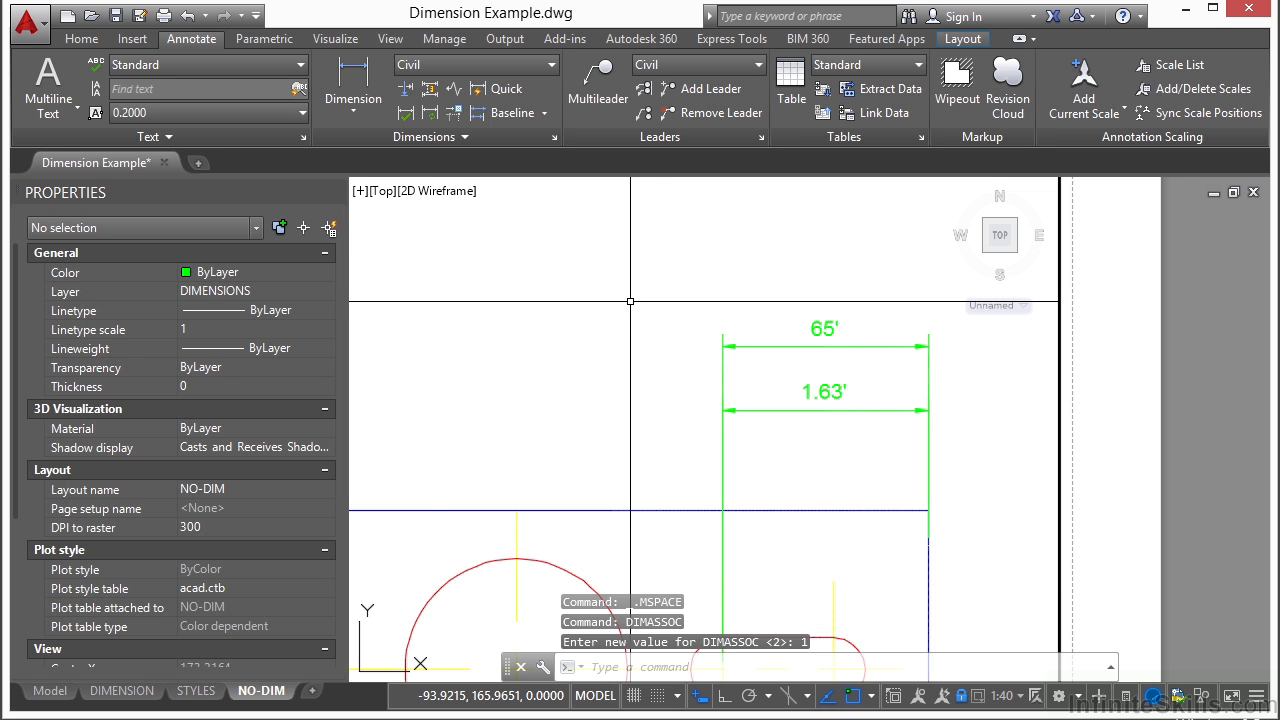
# Step: Add a linear dimension in model space from the plate's upper-right corner to the slot's left arc centre, placing it below the 1.63' dimension
pyautogui.click(360, 84)
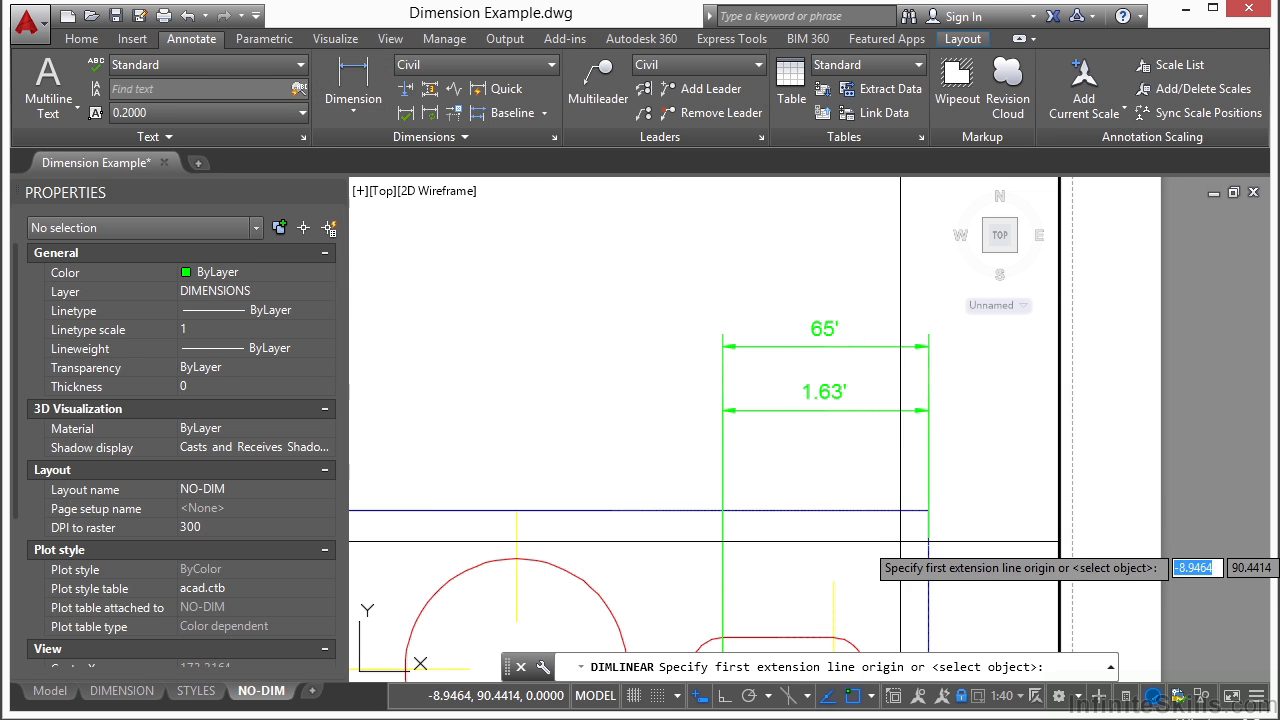
pyautogui.click(929, 510)
pyautogui.moveTo(832, 563); pyautogui.dragTo(815, 466, button='middle')
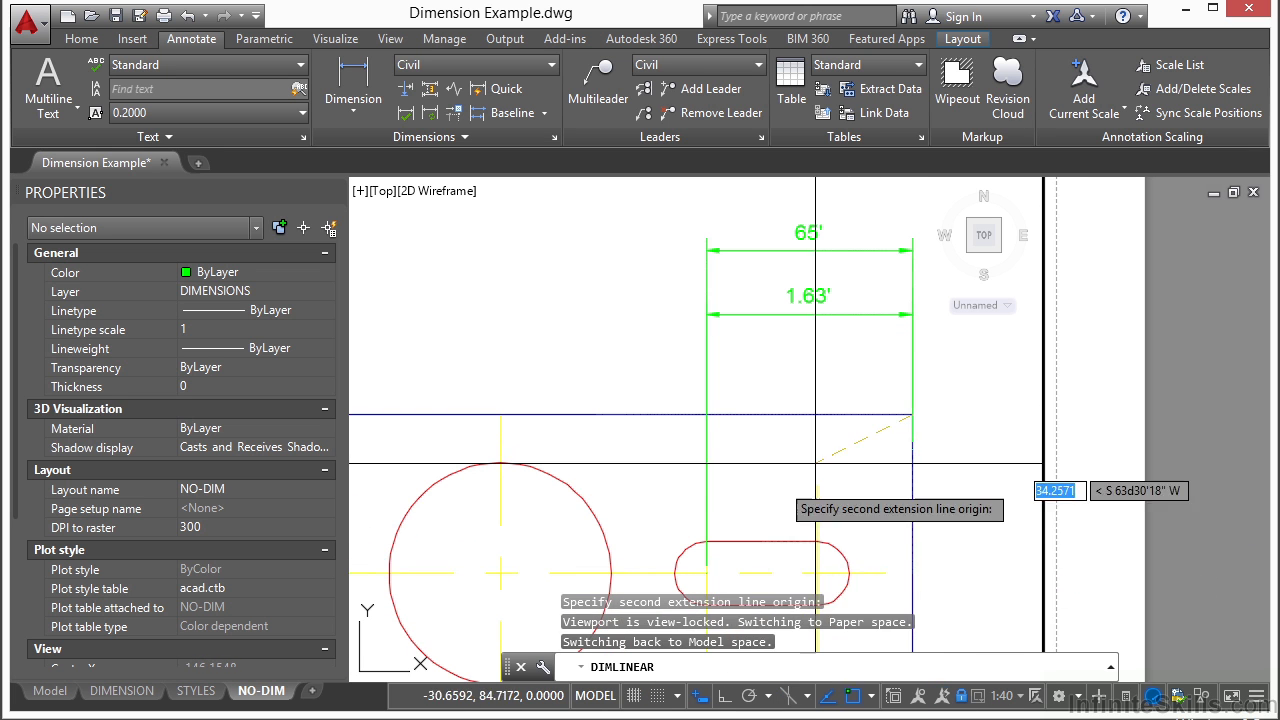
pyautogui.click(707, 573)
pyautogui.click(762, 385)
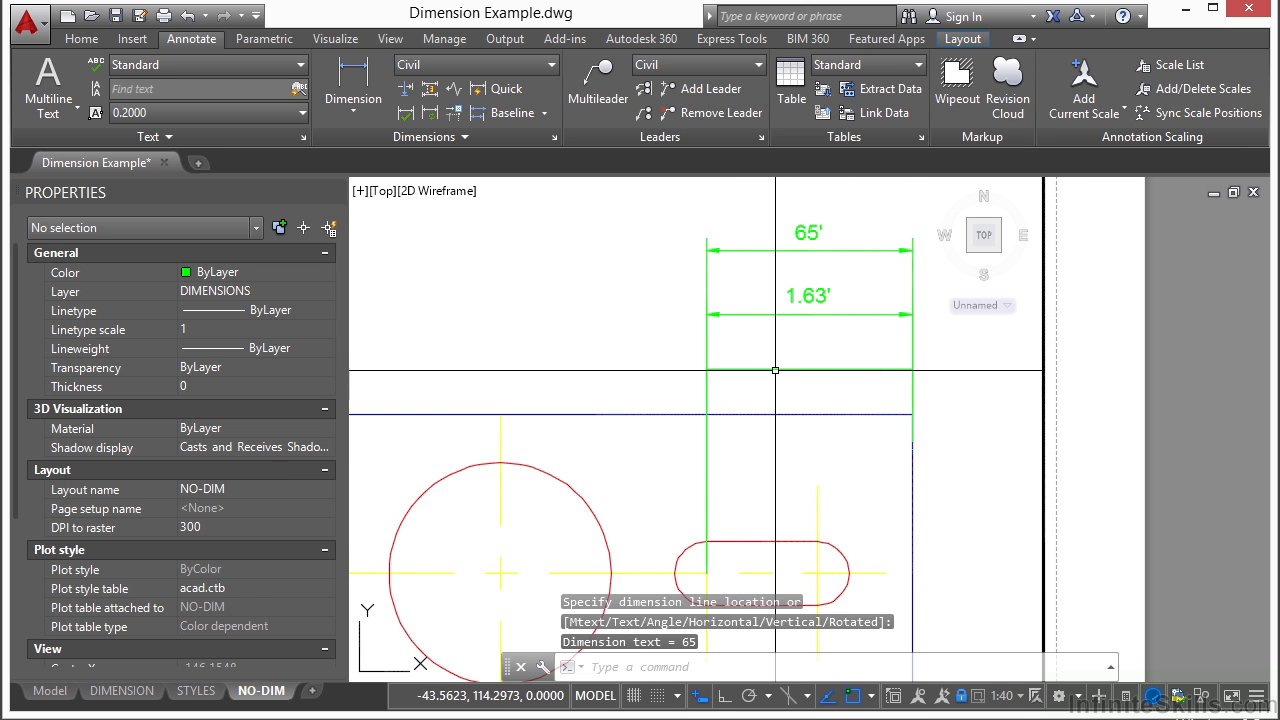
# Step: Examine the text of the new model-space dimension up close and return to paper space
pyautogui.scroll(5, 783, 357)
pyautogui.scroll(5, 783, 357)
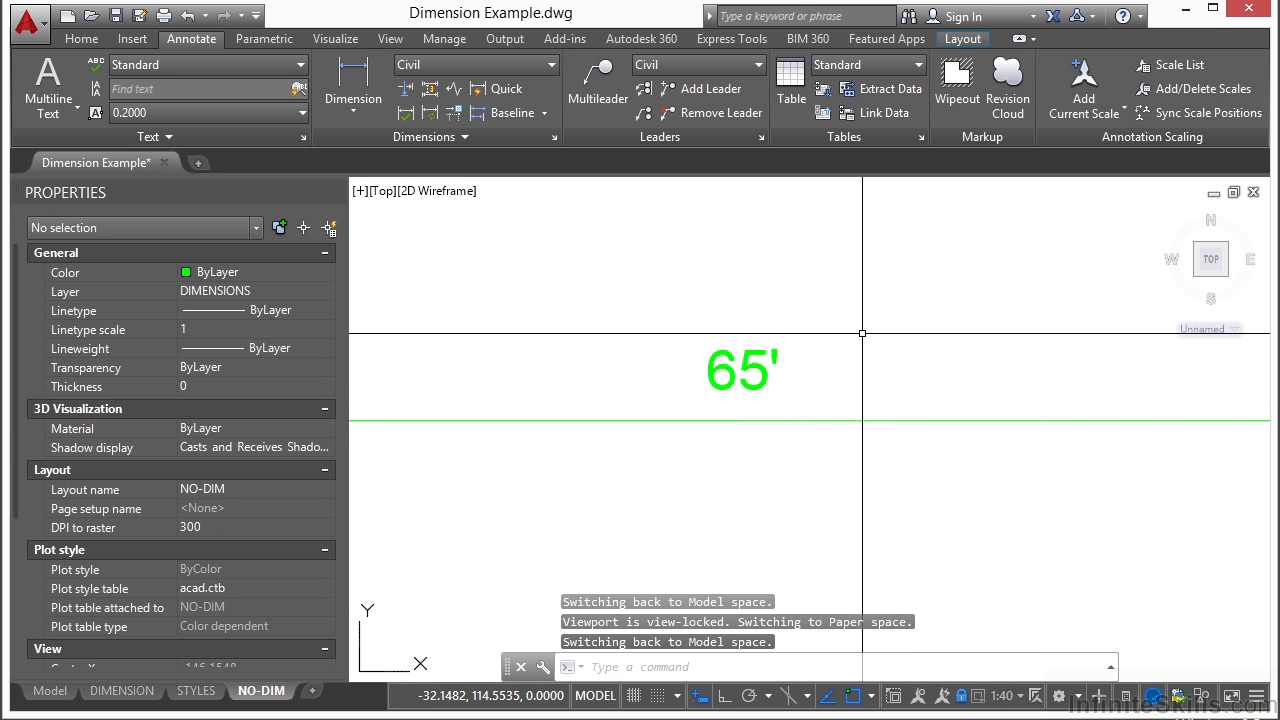
pyautogui.scroll(-10, 709, 384)
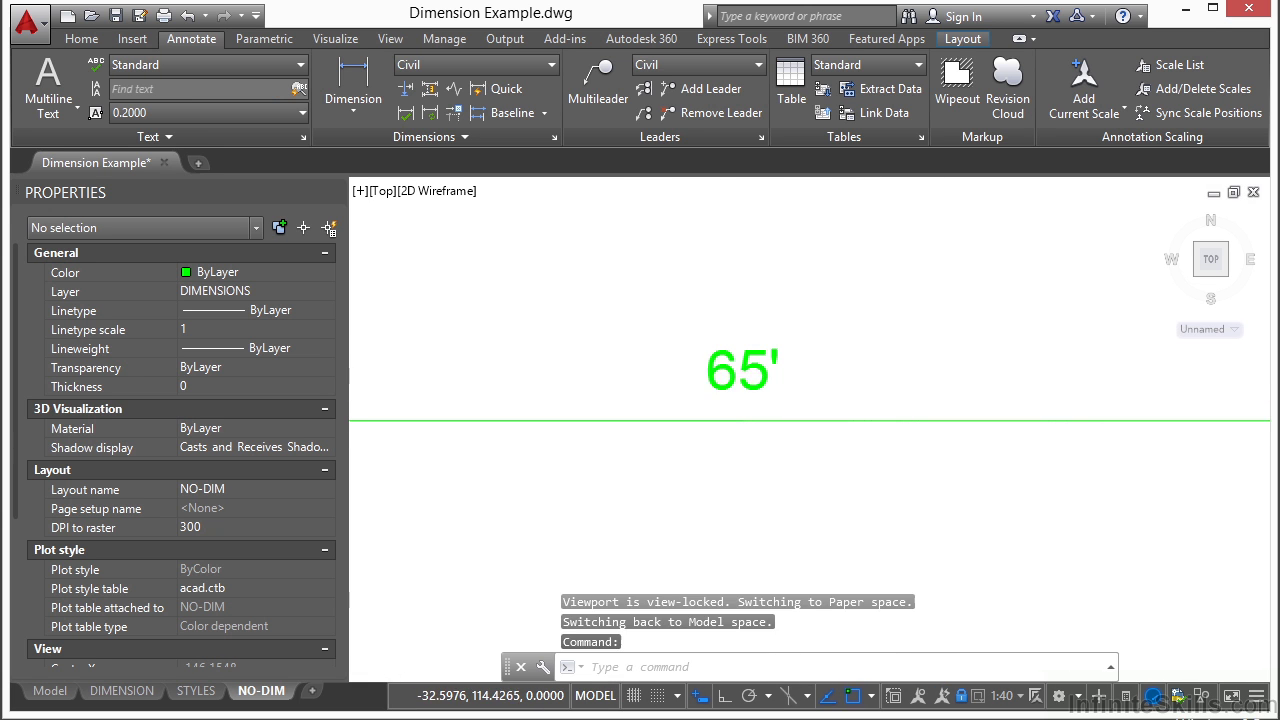
pyautogui.scroll(8, 1005, 411)
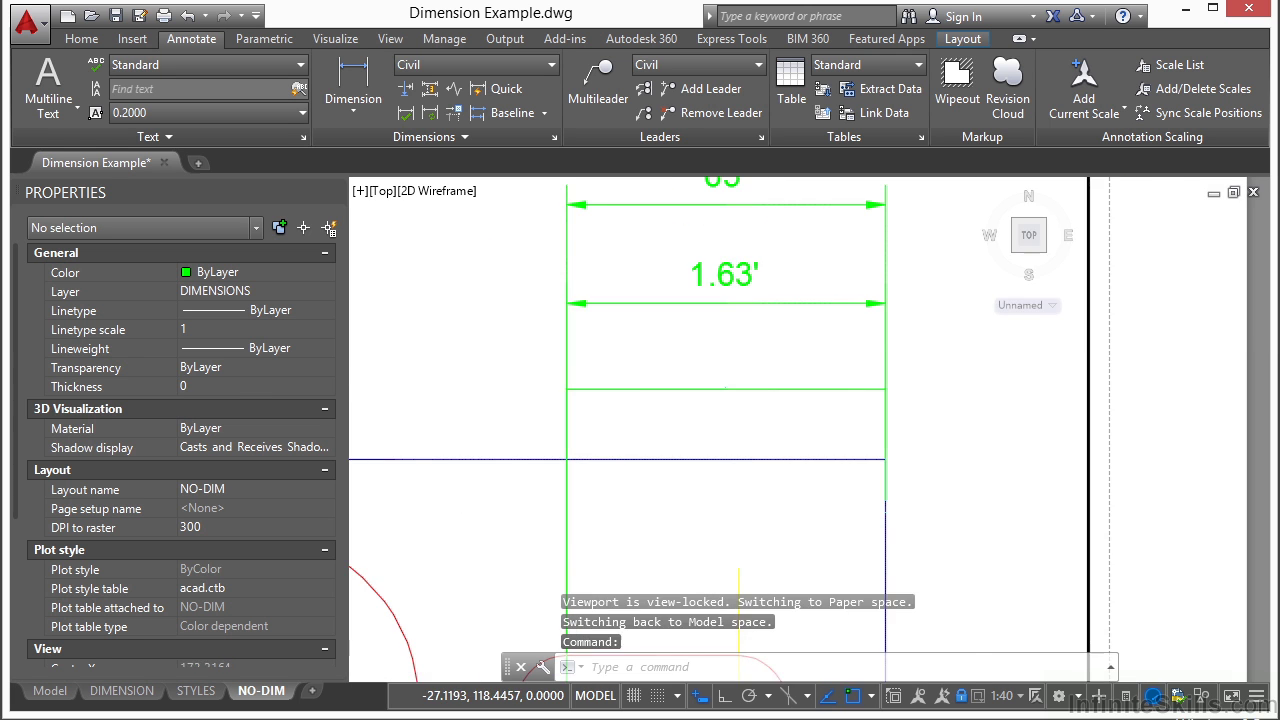
pyautogui.doubleClick(1005, 411)
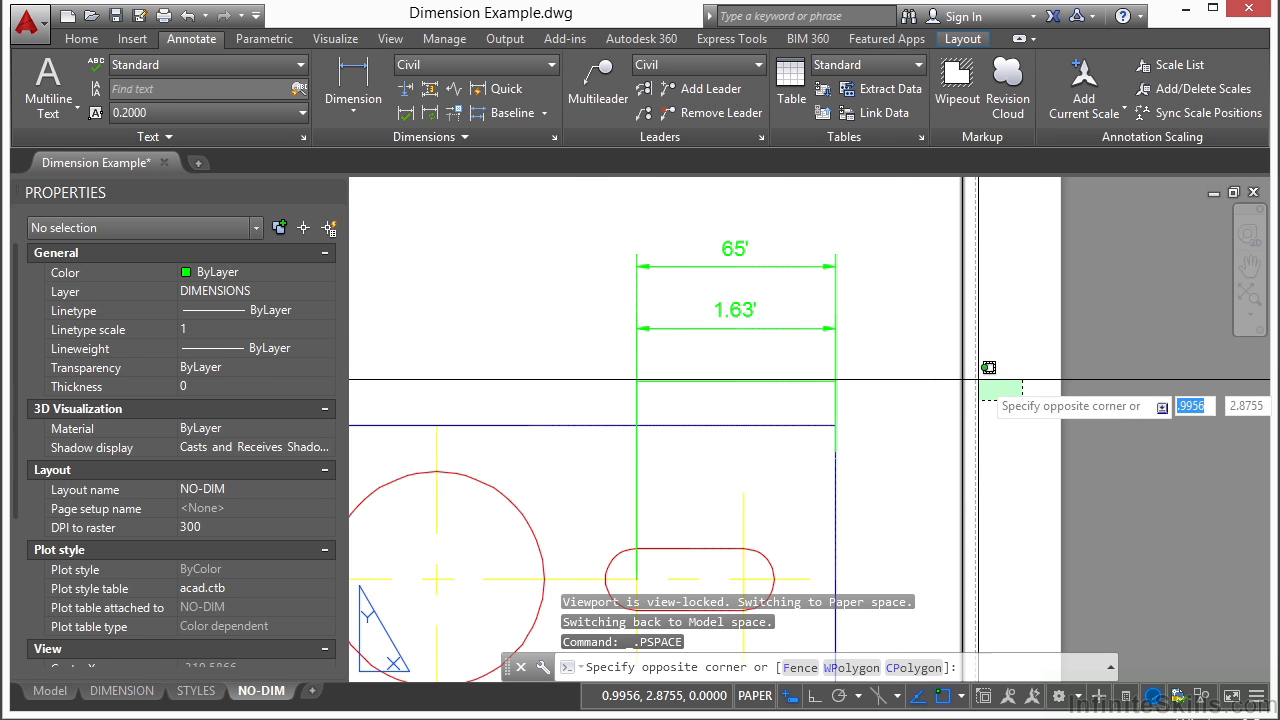
pyautogui.press('Escape')
pyautogui.press('Escape')
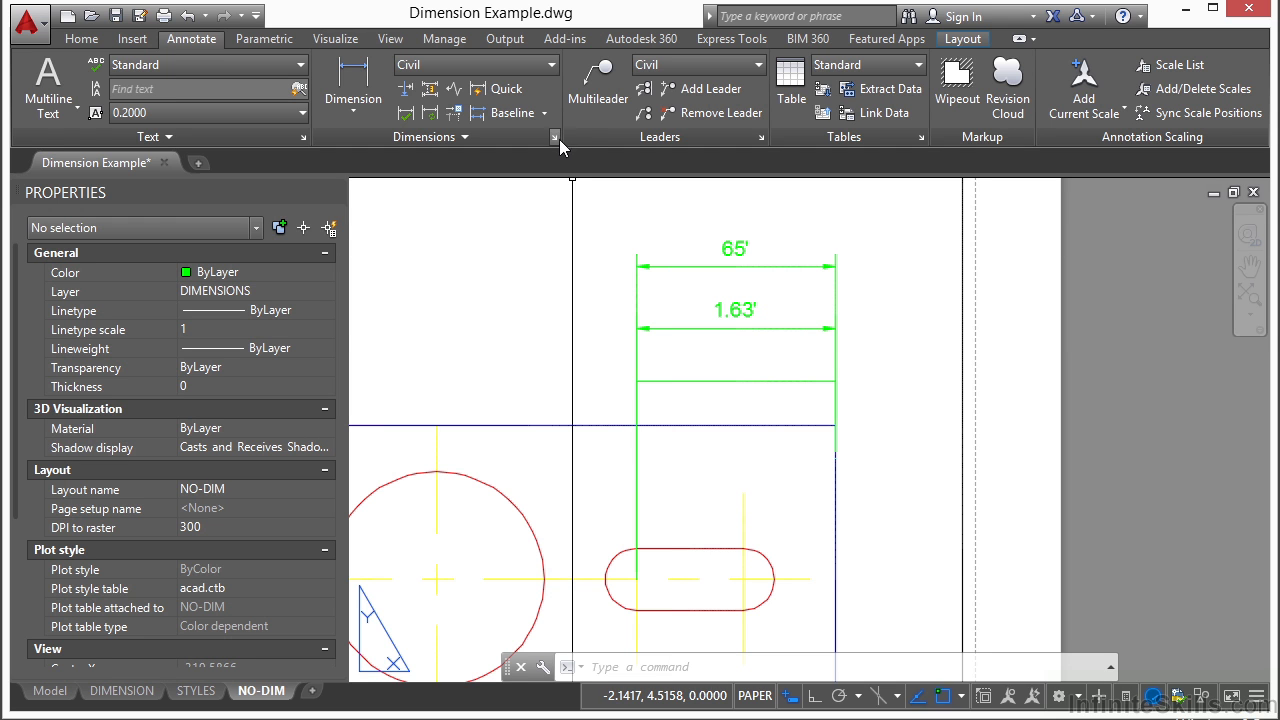
# Step: Set the DIMASSOC system variable to 1 in paper space
pyautogui.write('dimassoc')
pyautogui.press('Return')
pyautogui.write('1')
pyautogui.press('Return')
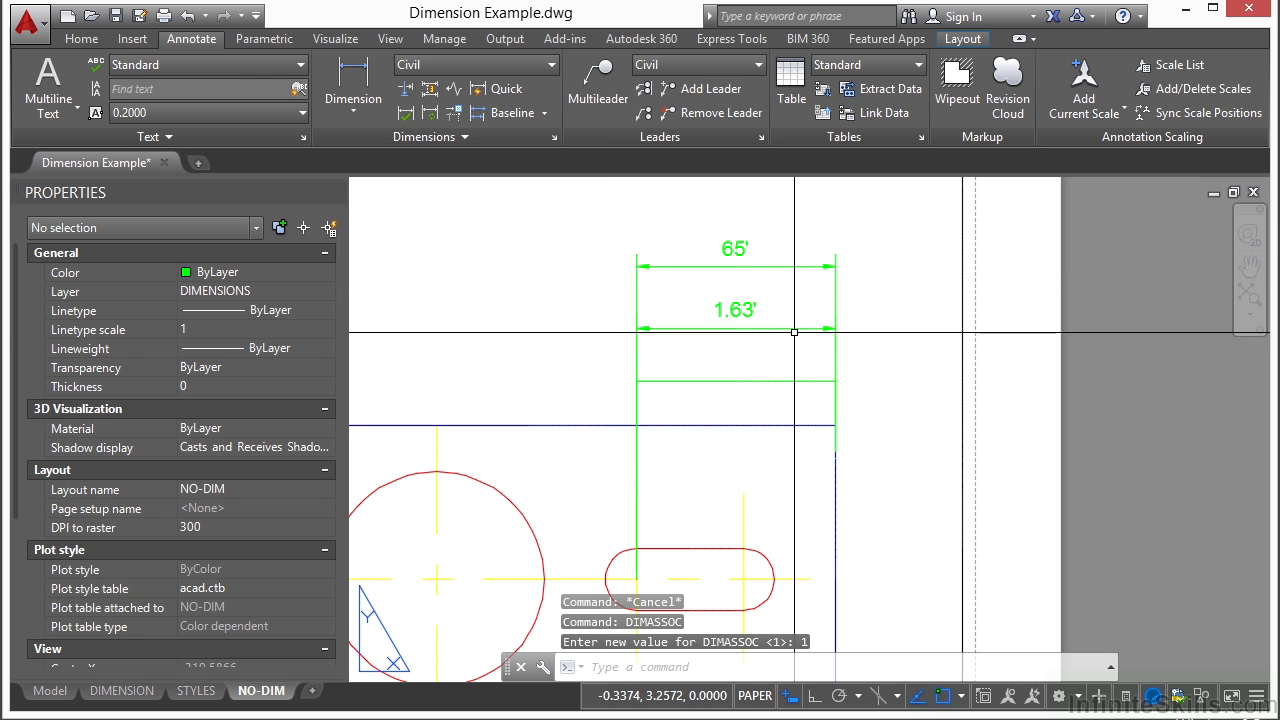
# Step: Create a new dimension style based on Civil under the default name, with a primary-units measurement scale factor of 10
pyautogui.click(554, 137)
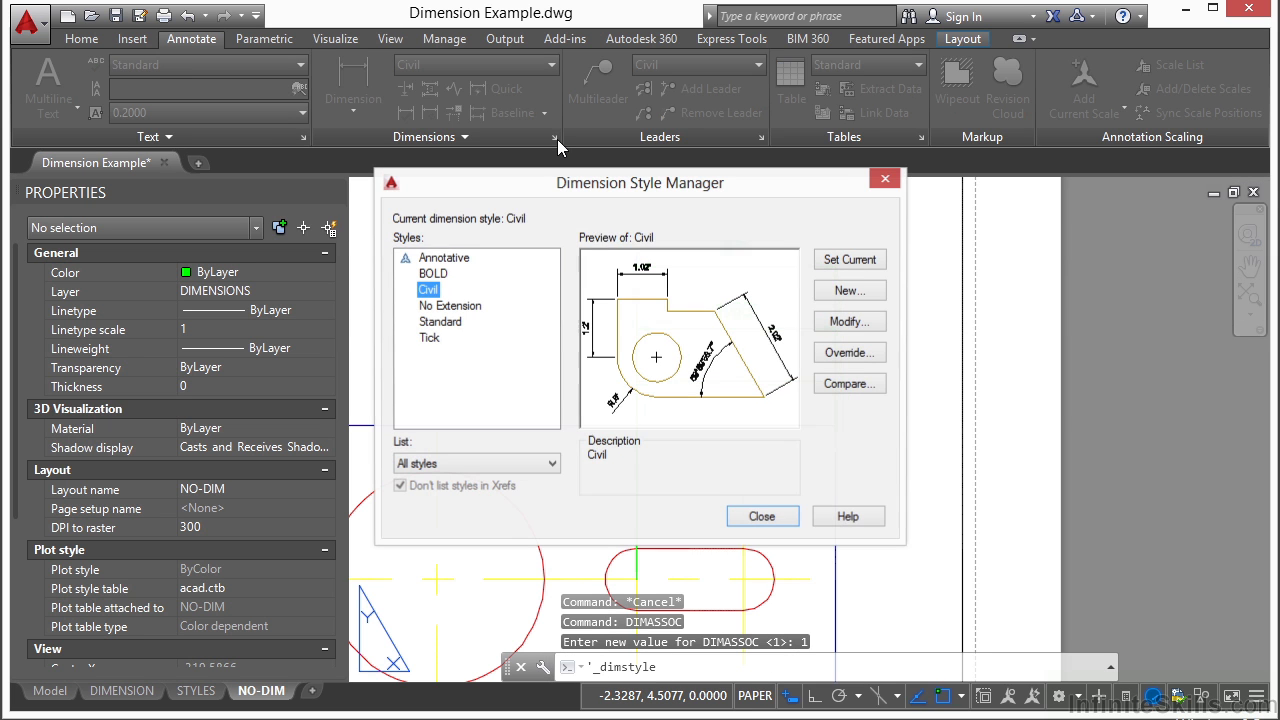
pyautogui.click(850, 291)
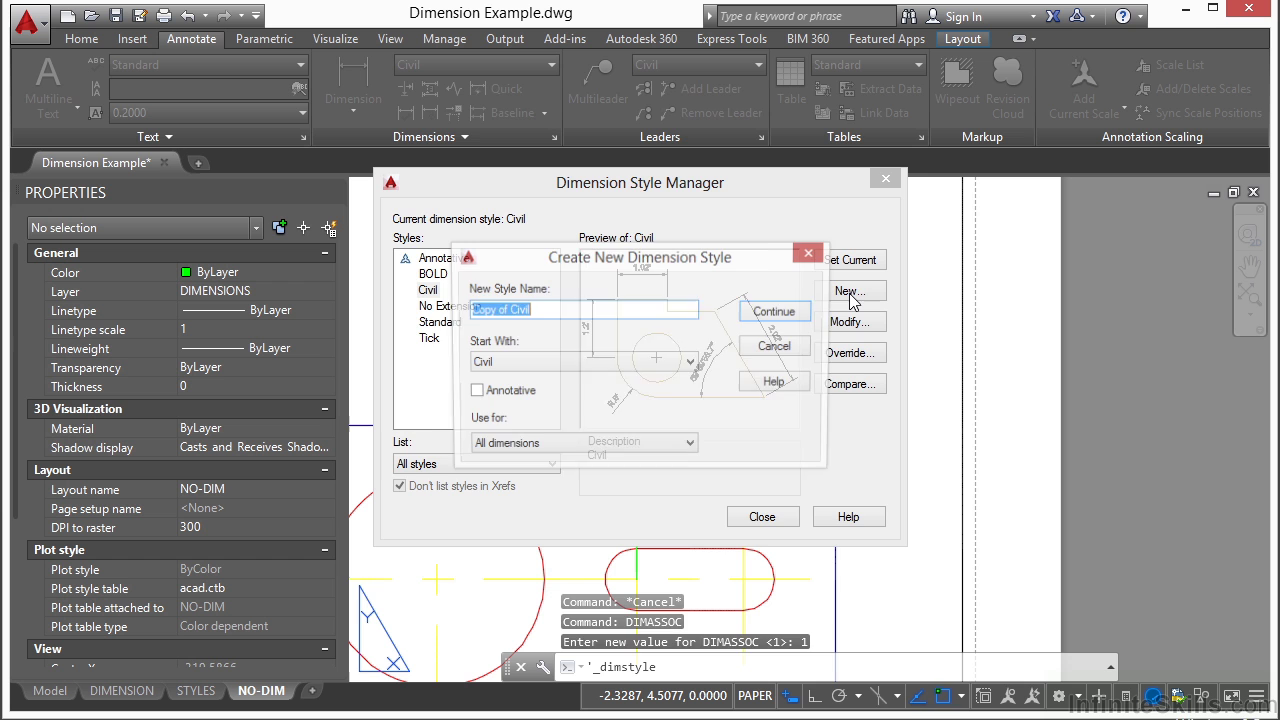
pyautogui.click(777, 312)
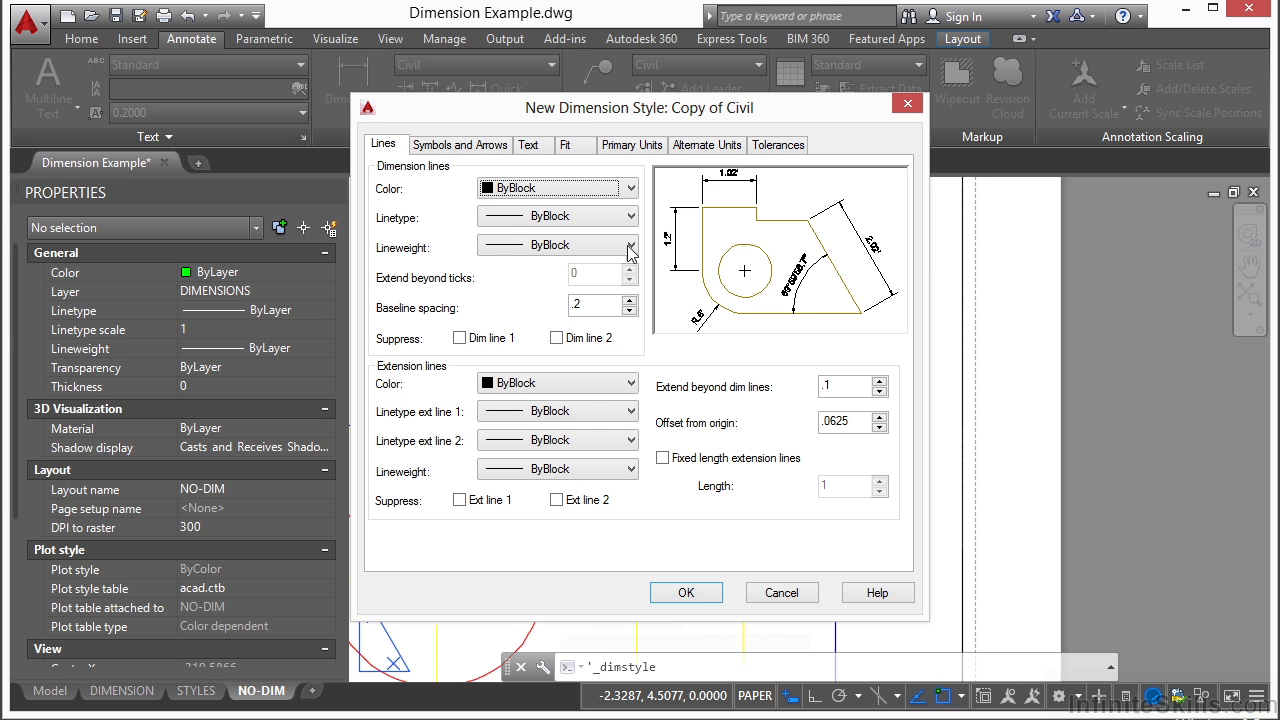
pyautogui.click(489, 147)
pyautogui.click(522, 147)
pyautogui.click(626, 148)
pyautogui.click(558, 400)
pyautogui.write('10')
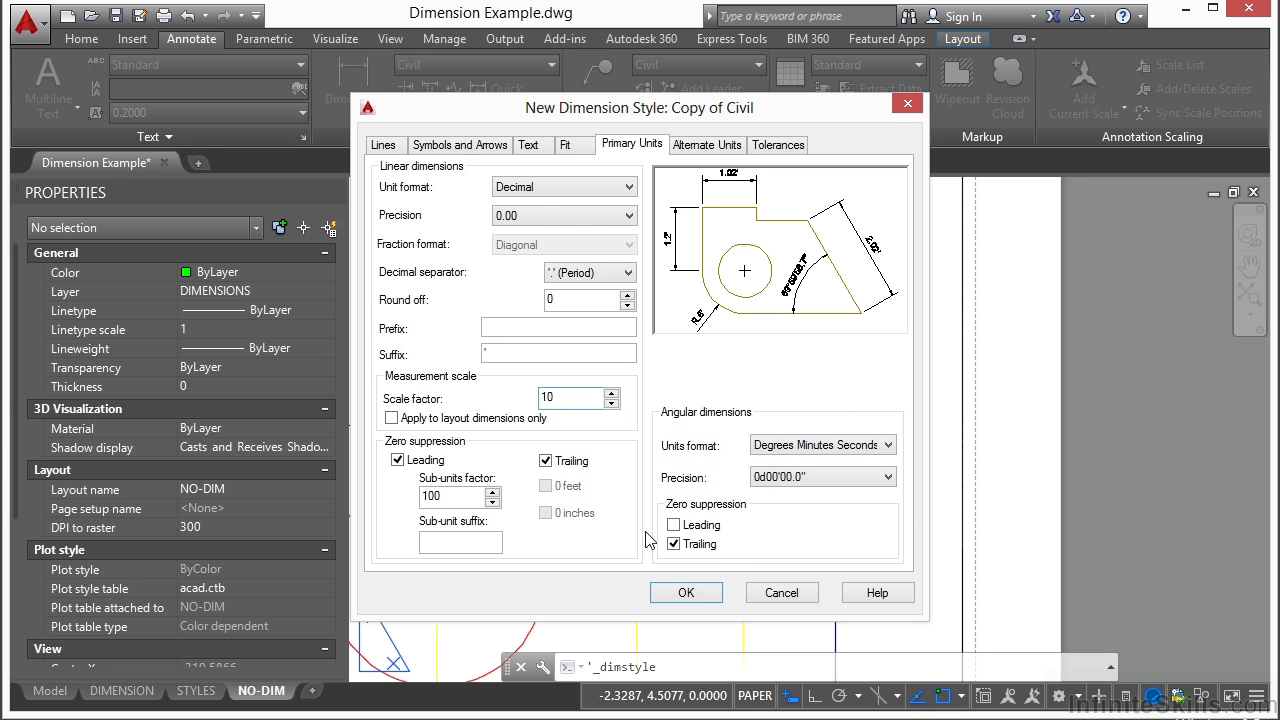
pyautogui.click(686, 592)
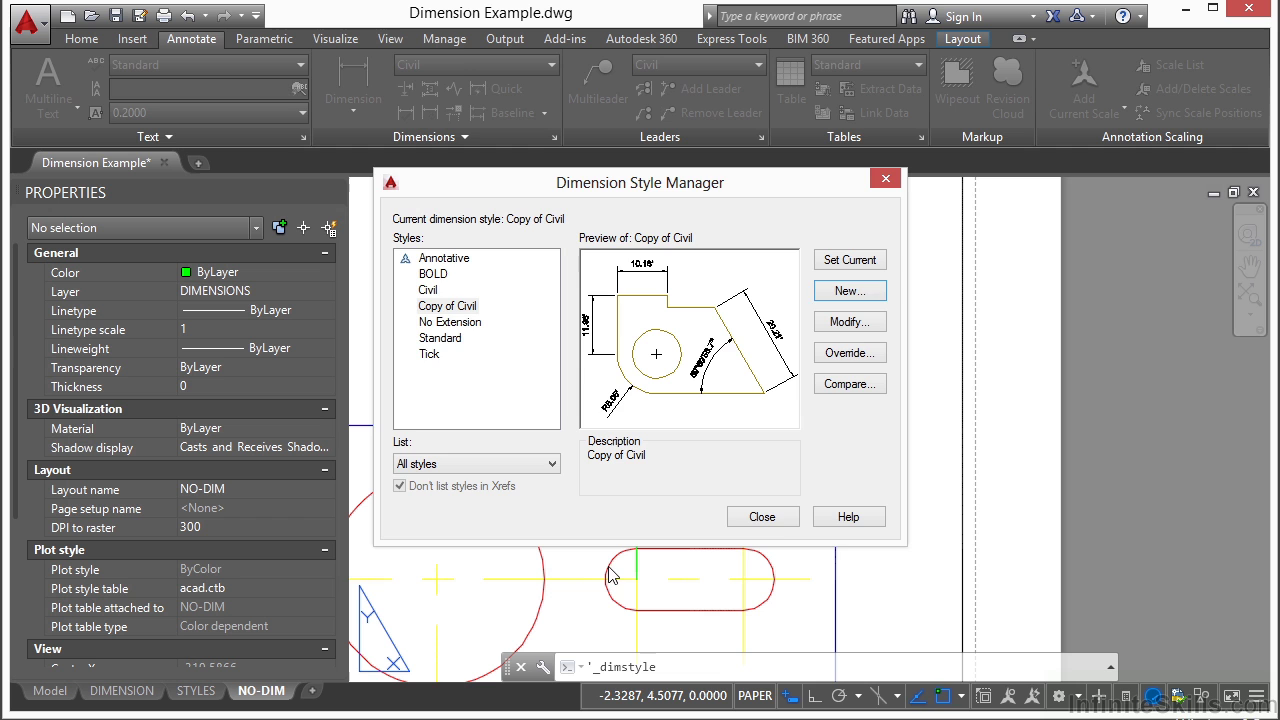
pyautogui.click(762, 516)
# Step: Add a linear dimension in paper space from the plate's upper-right corner to the slot's left arc centre, just below the 1.63' dimension
pyautogui.click(400, 112)
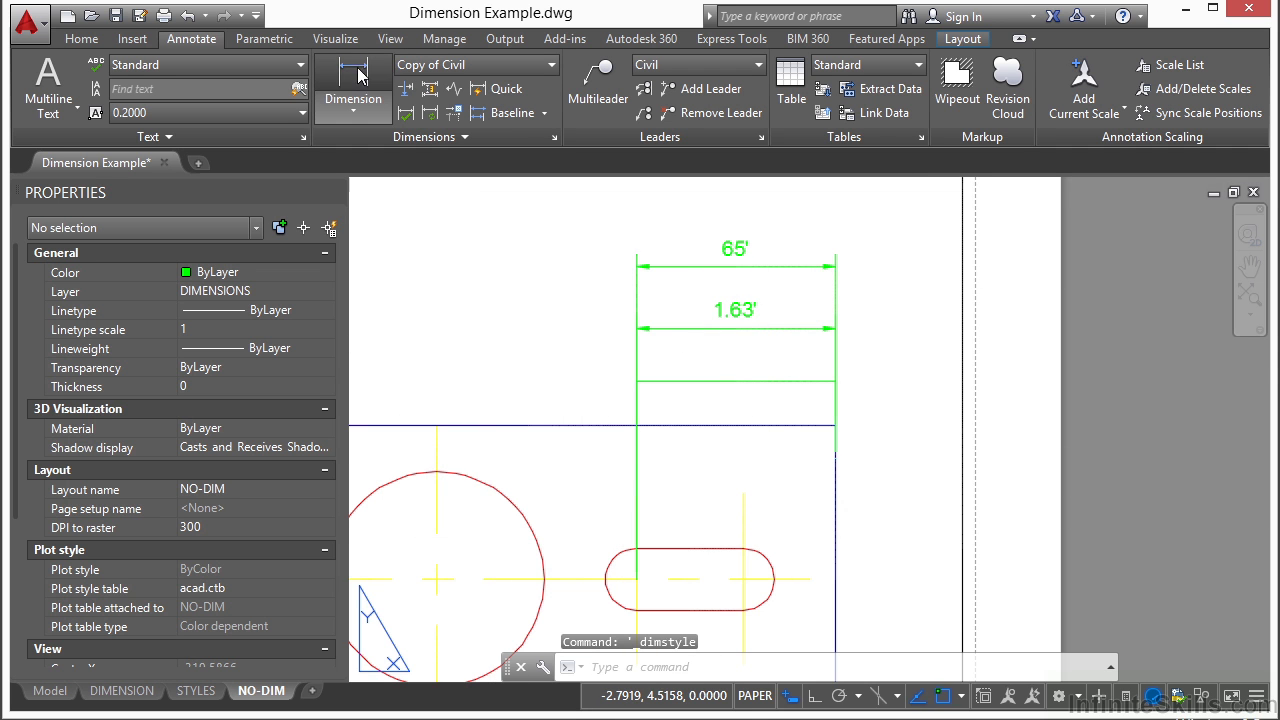
pyautogui.click(836, 426)
pyautogui.click(636, 579)
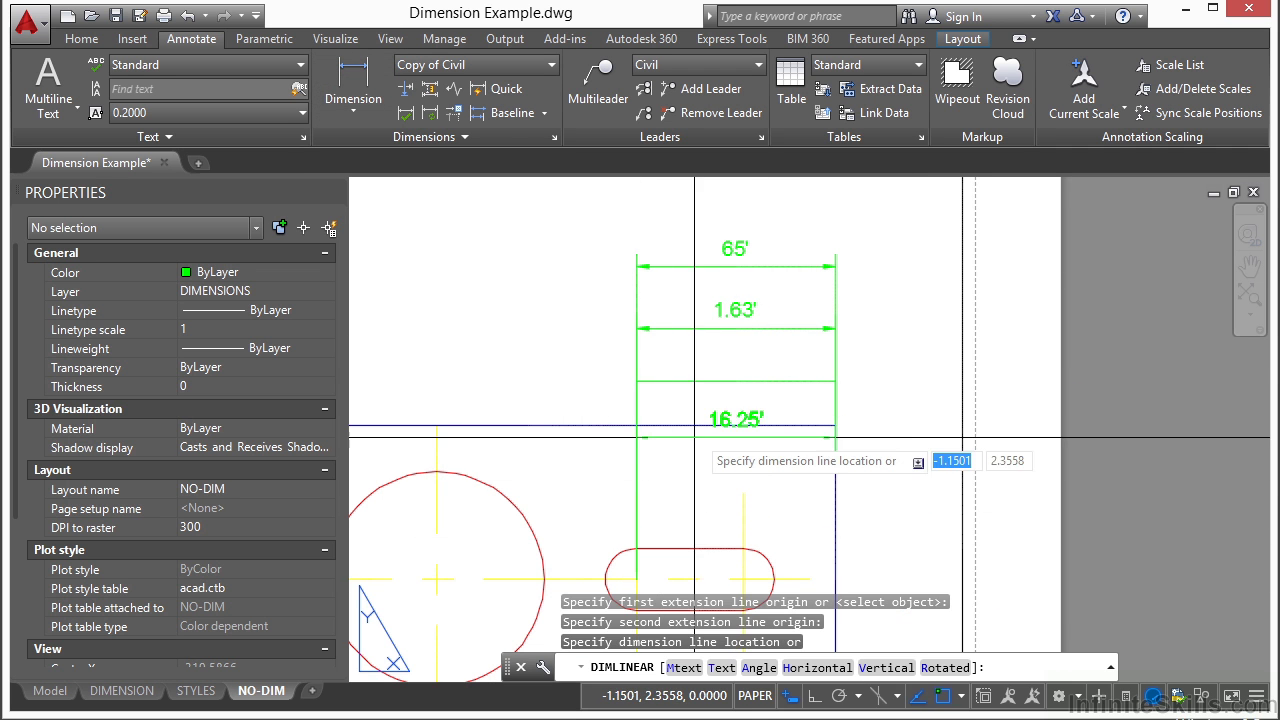
pyautogui.scroll(2, 736, 381)
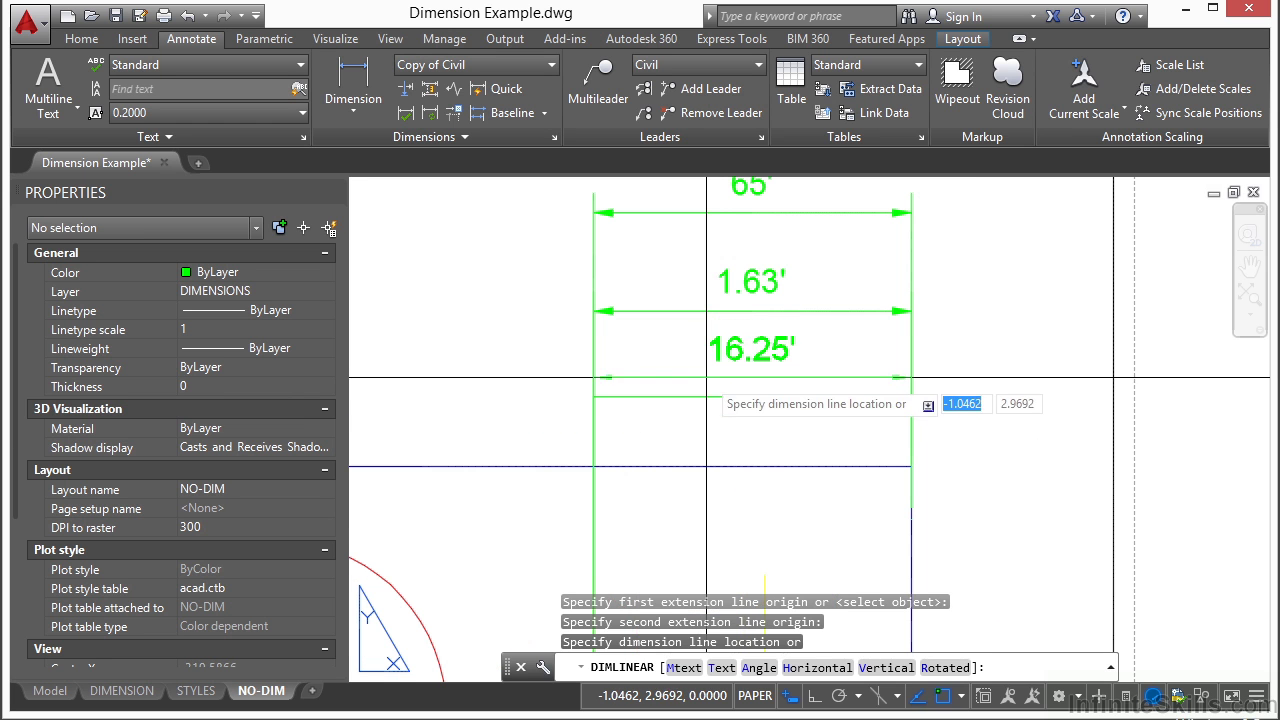
pyautogui.click(789, 388)
pyautogui.moveTo(854, 333); pyautogui.dragTo(839, 371, button='middle')
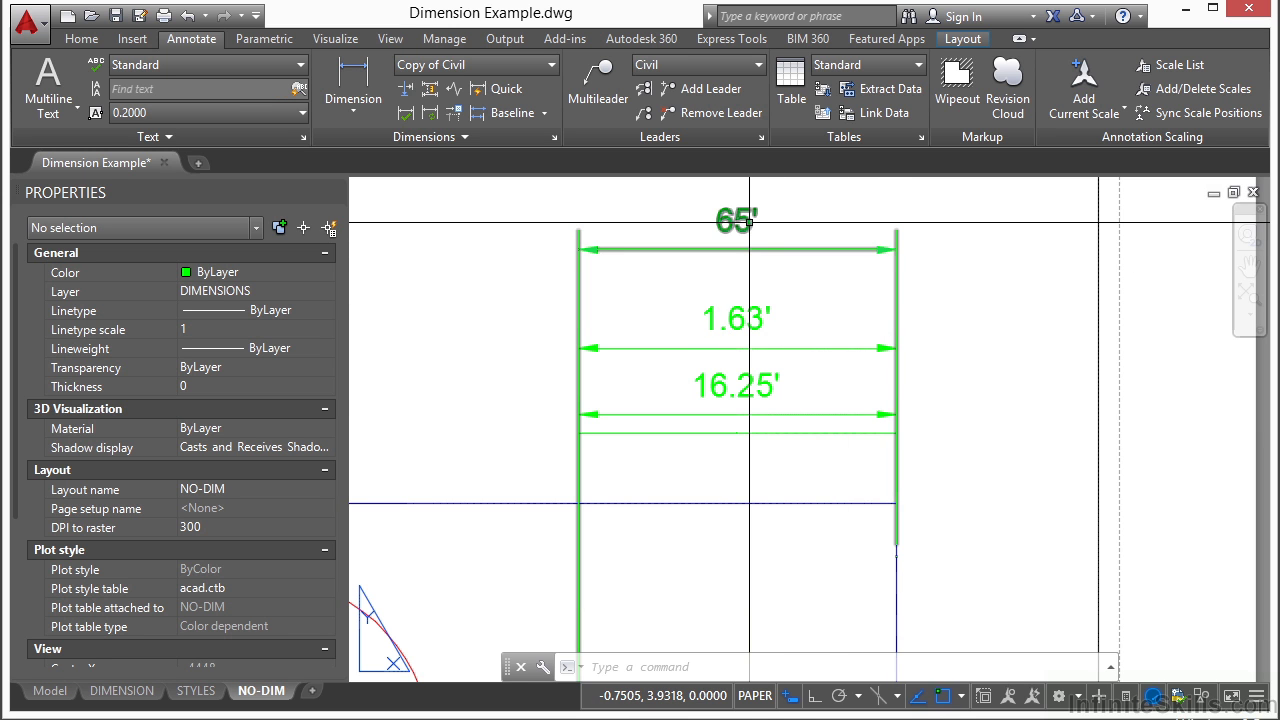
pyautogui.scroll(-2, 748, 221)
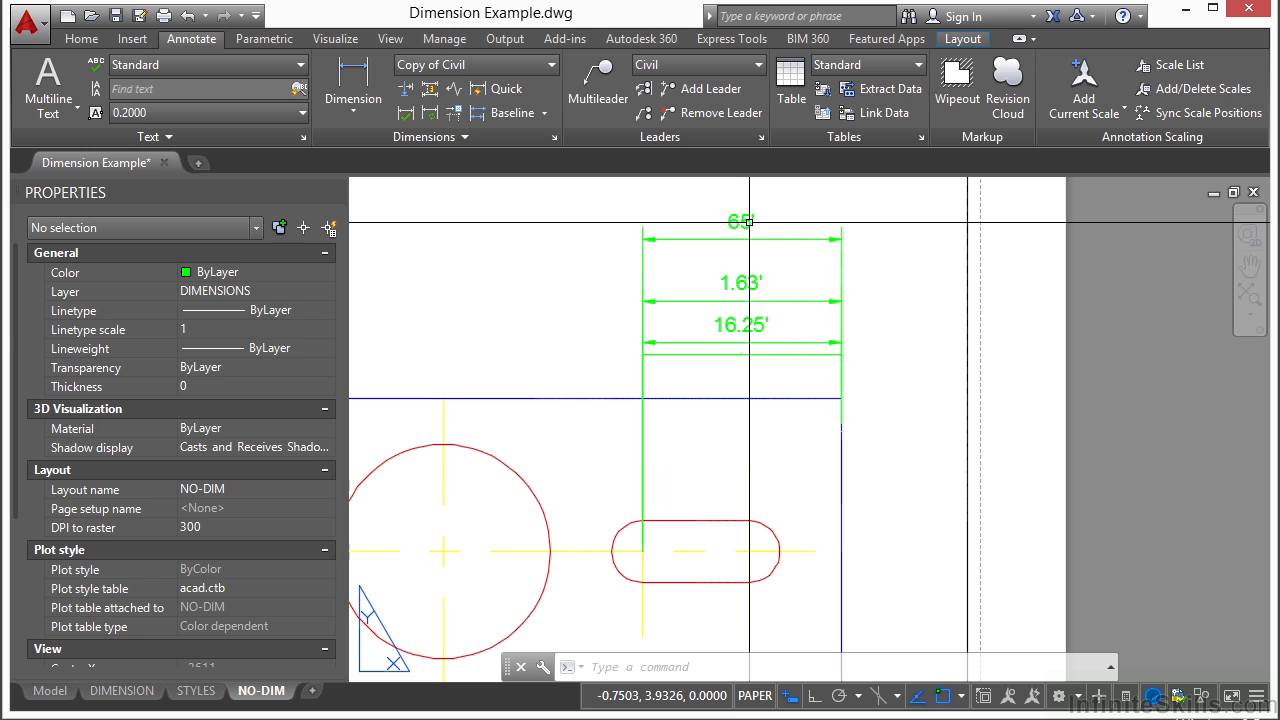